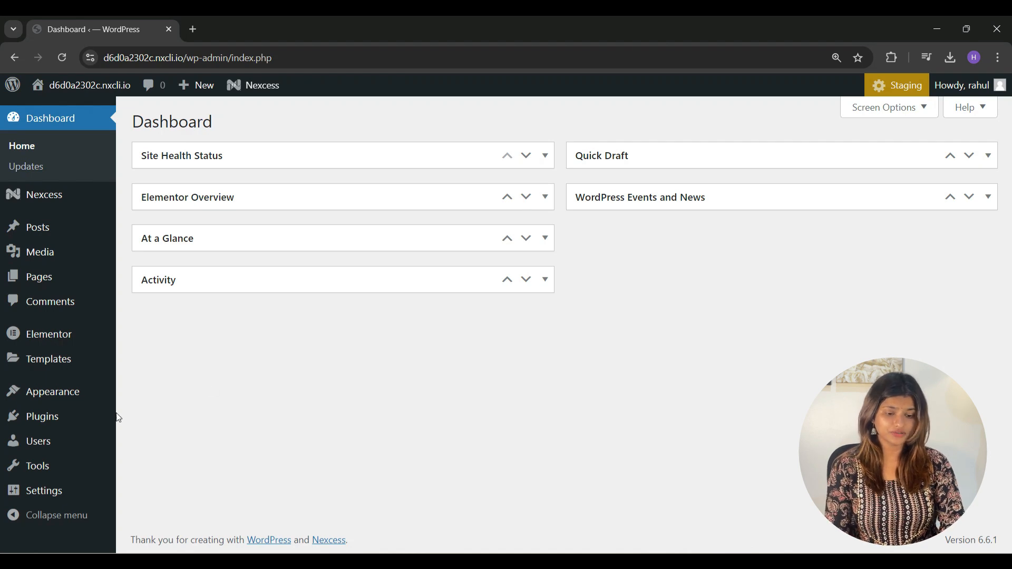
Find the Responsive Addons for Elementor plugin by Cyberchimps in the plugin directory and install and activate it.
mouse_move(77, 417)
click(159, 441)
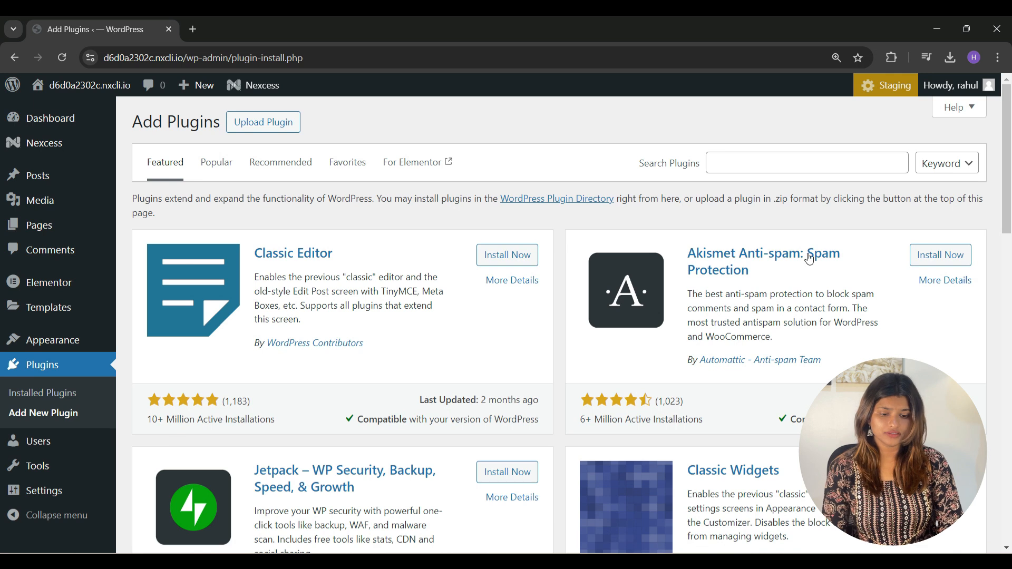
click(741, 164)
click(787, 199)
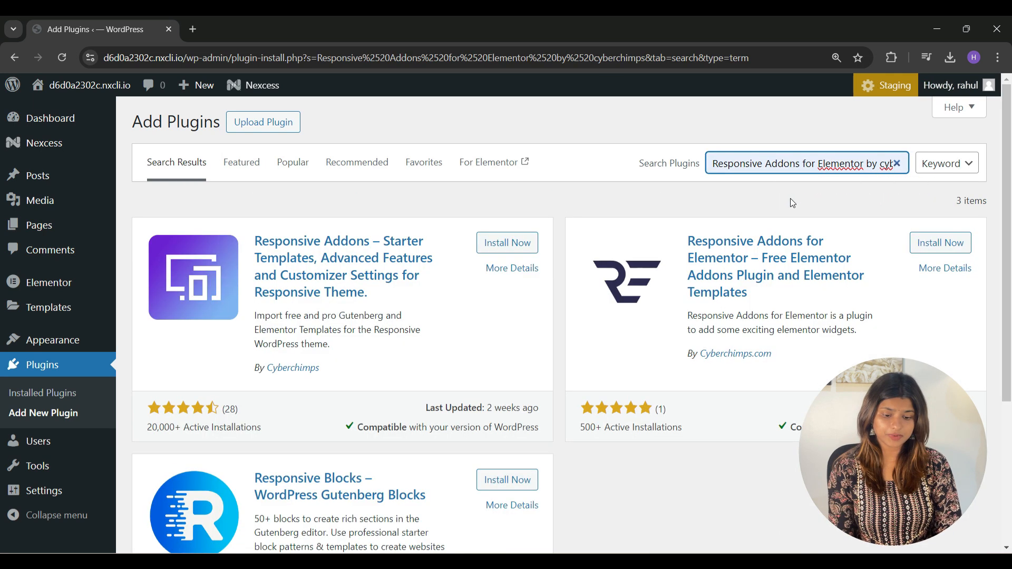
click(945, 245)
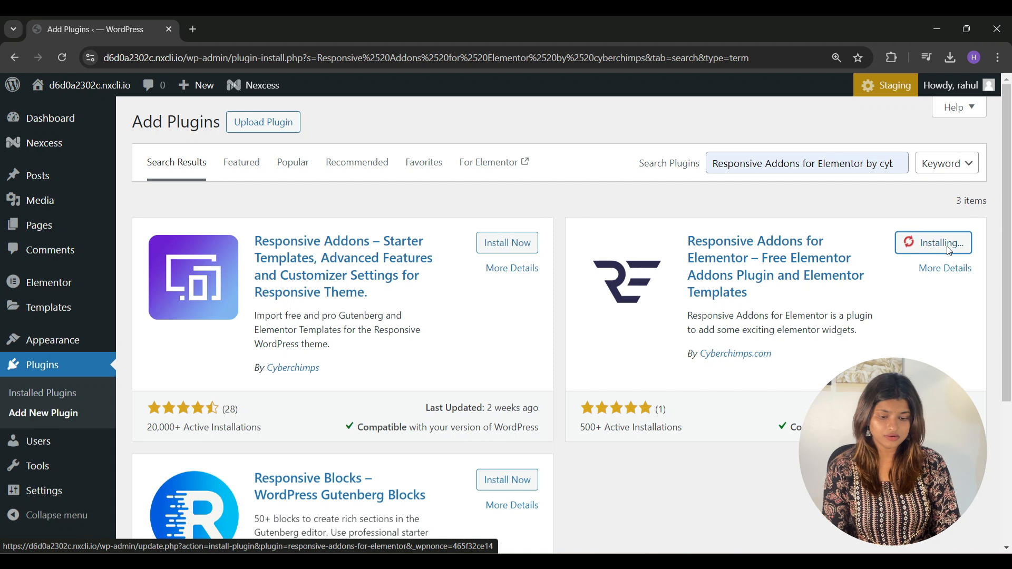
click(948, 248)
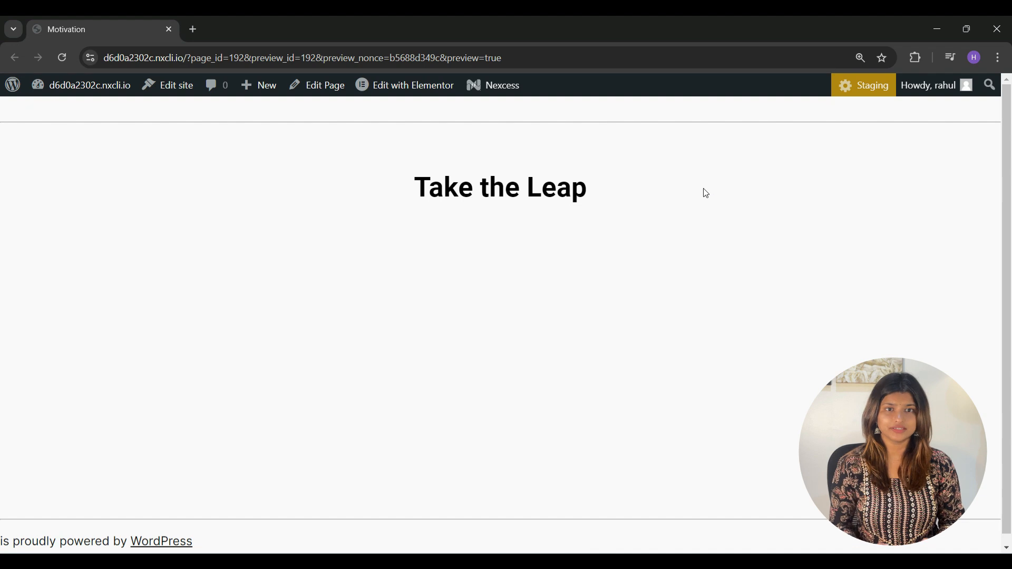
Edit the Motivation page with Elementor and add the RAE Timeline widget below the "Take the Leap" heading.
click(407, 87)
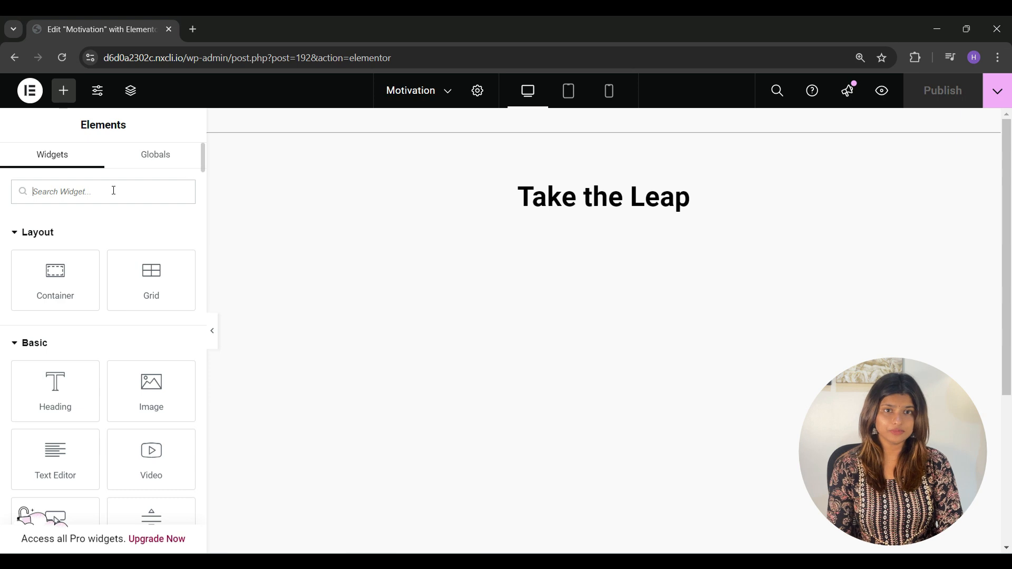
click(110, 190)
text(RAE timeline)
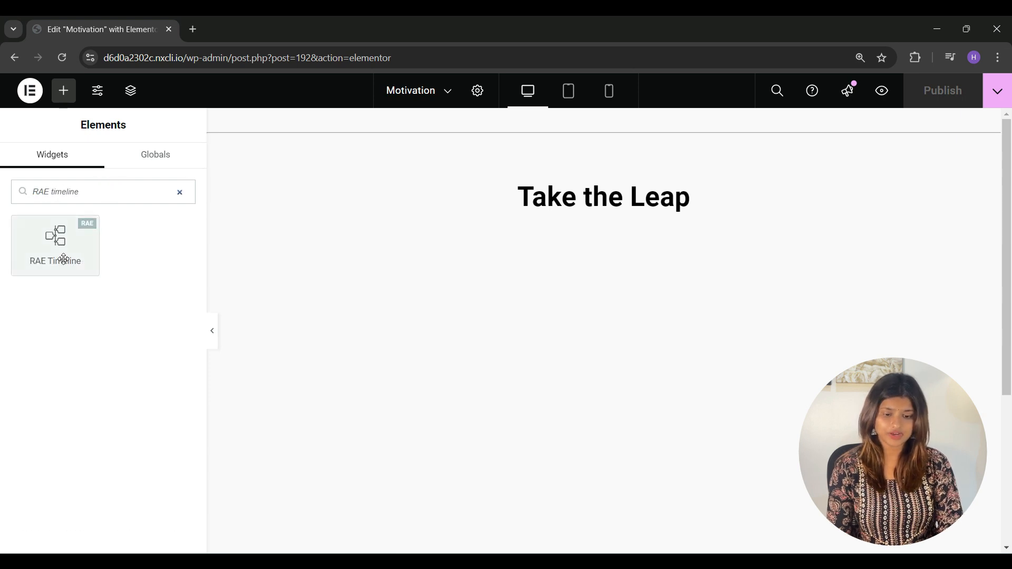
drag(63, 234, 583, 263)
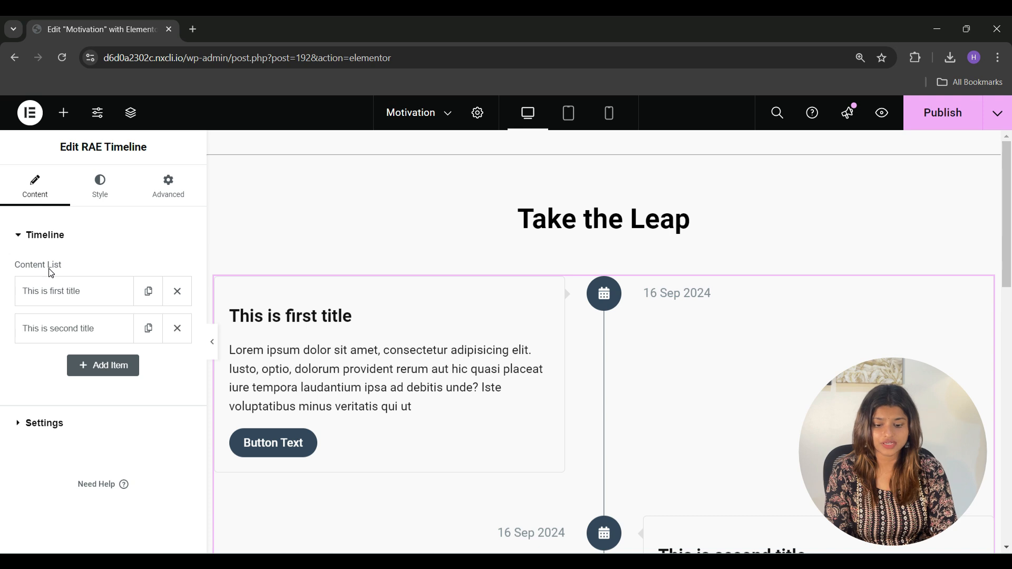
Duplicate the first timeline item twice and delete the two extra copies.
double_click(147, 299)
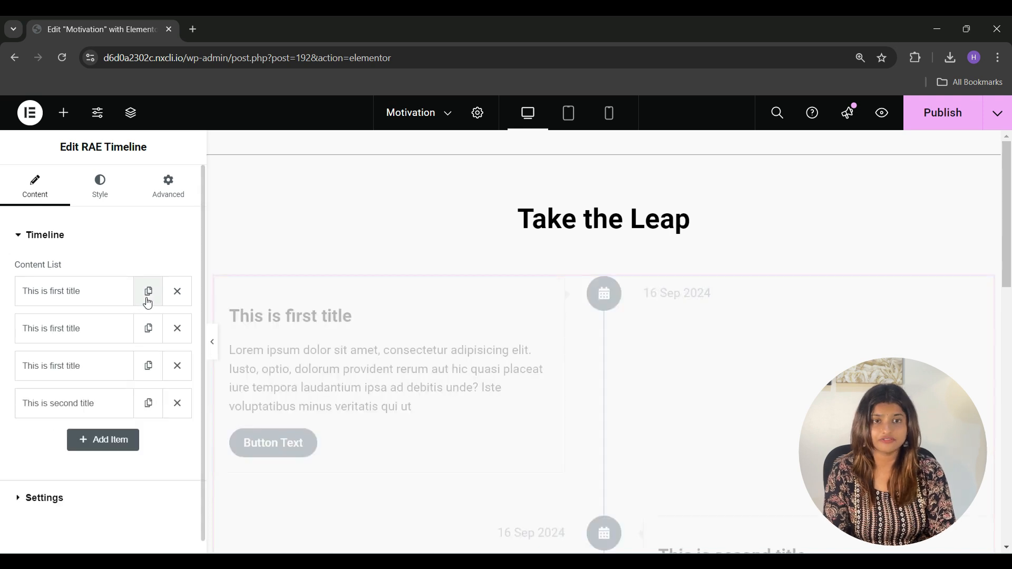
click(176, 300)
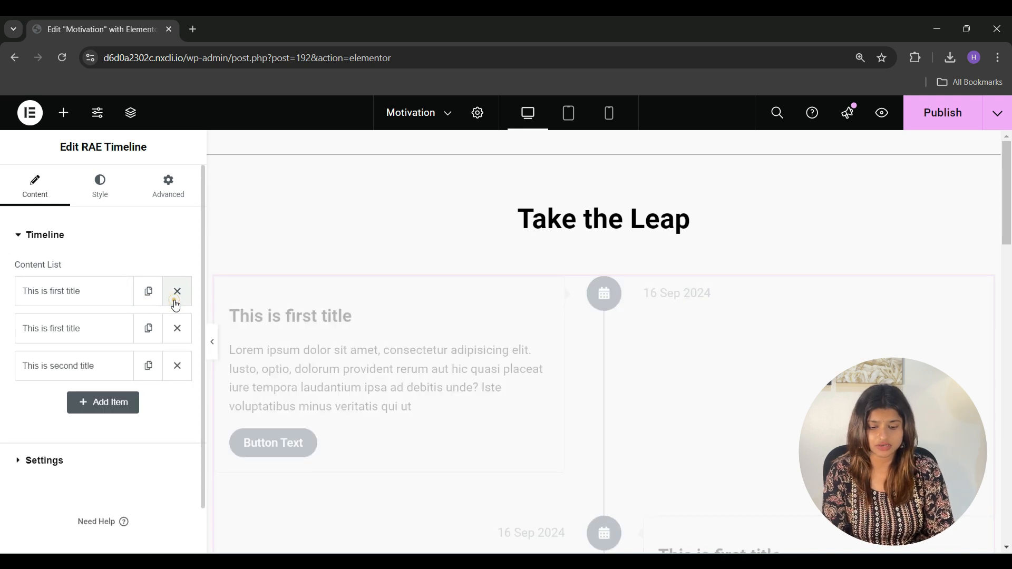
click(176, 302)
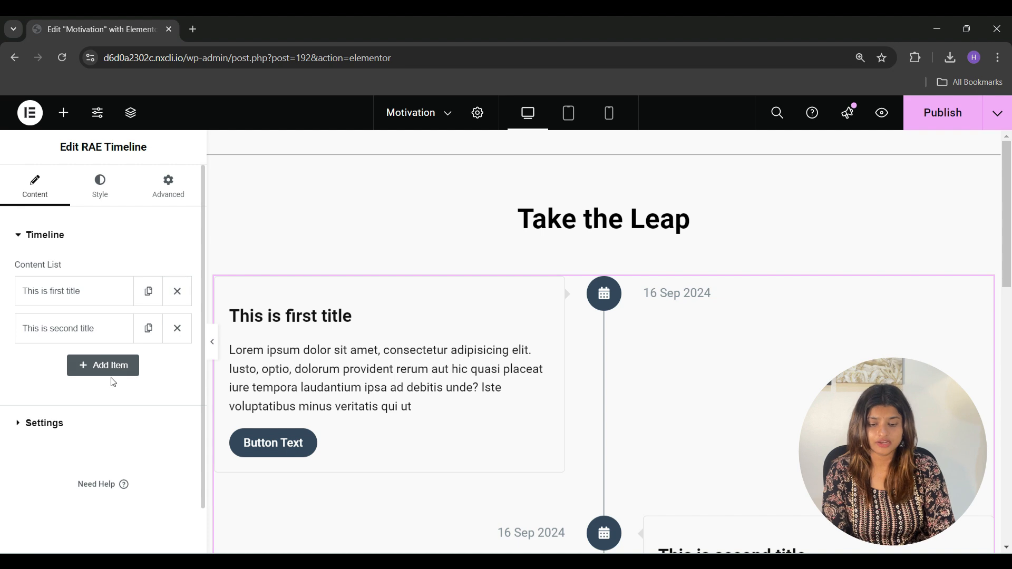
Add a third item to the timeline's content list and open the first item's settings.
click(93, 372)
click(89, 371)
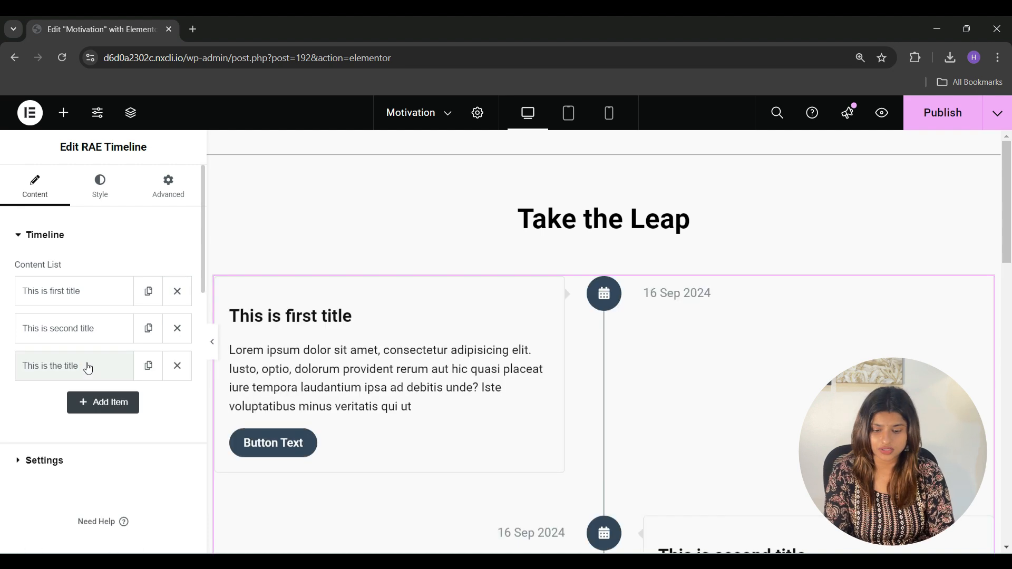
click(102, 294)
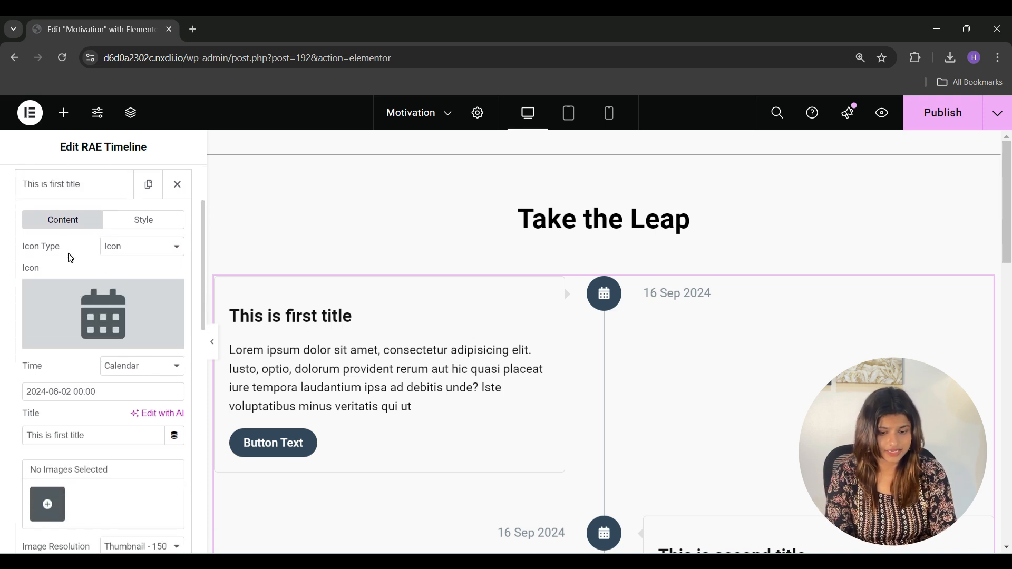
Keep the first timeline item's icon type as Icon and insert the outlined thumbs-up from the icon library.
click(148, 249)
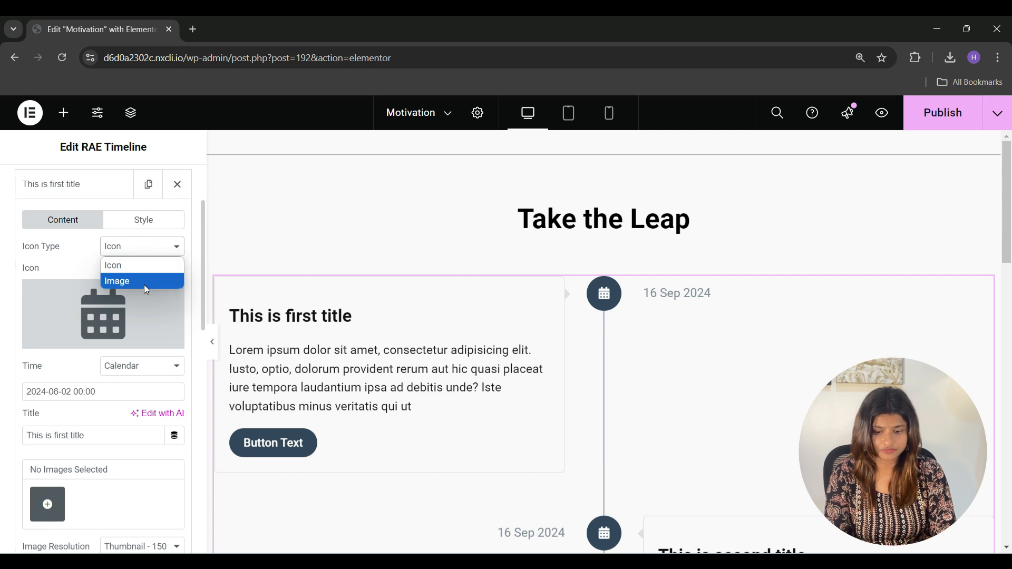
click(138, 266)
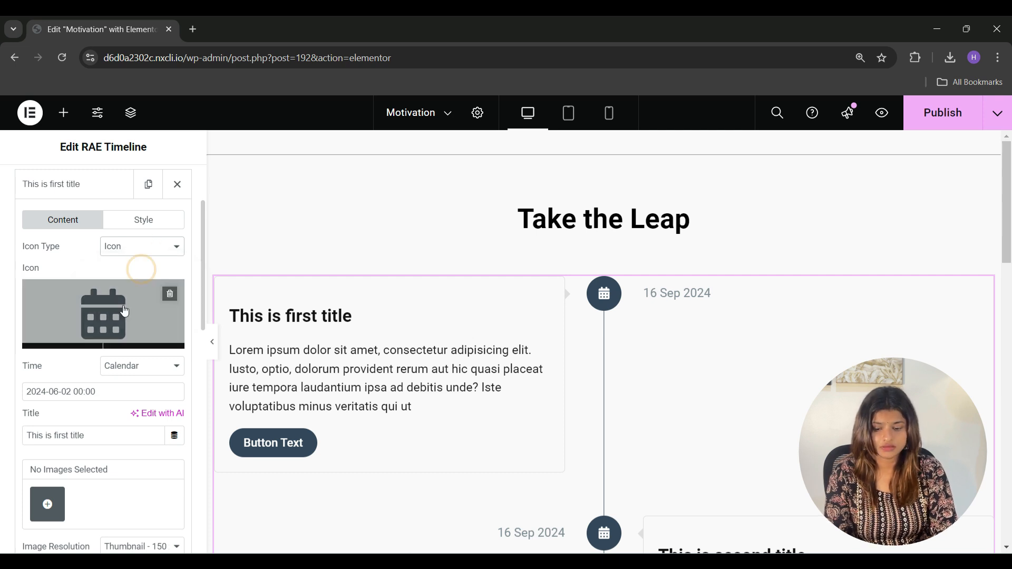
click(140, 287)
scroll(515, 330, up, 2)
scroll(515, 330, down, 6)
click(406, 163)
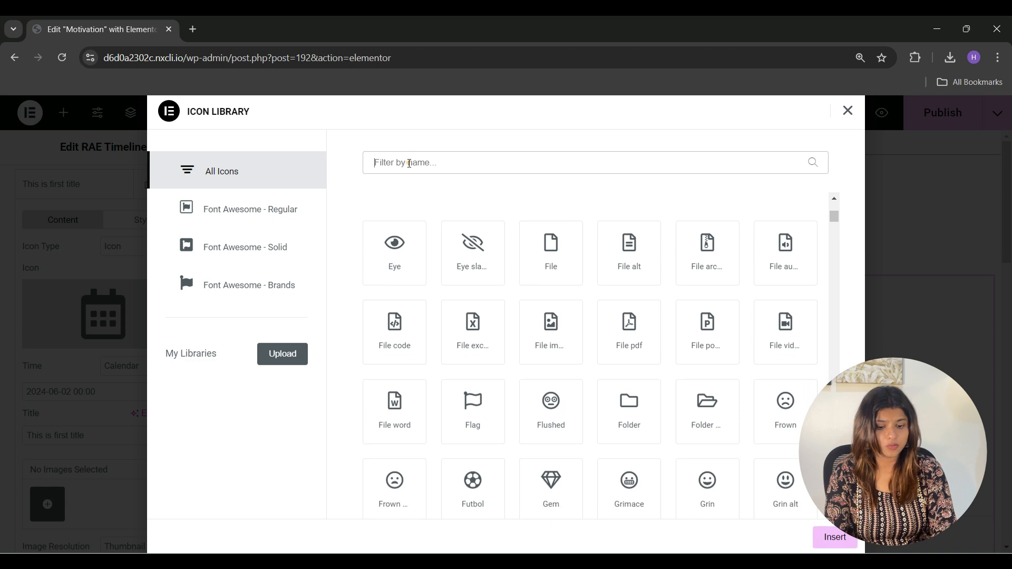
text(thum)
click(474, 250)
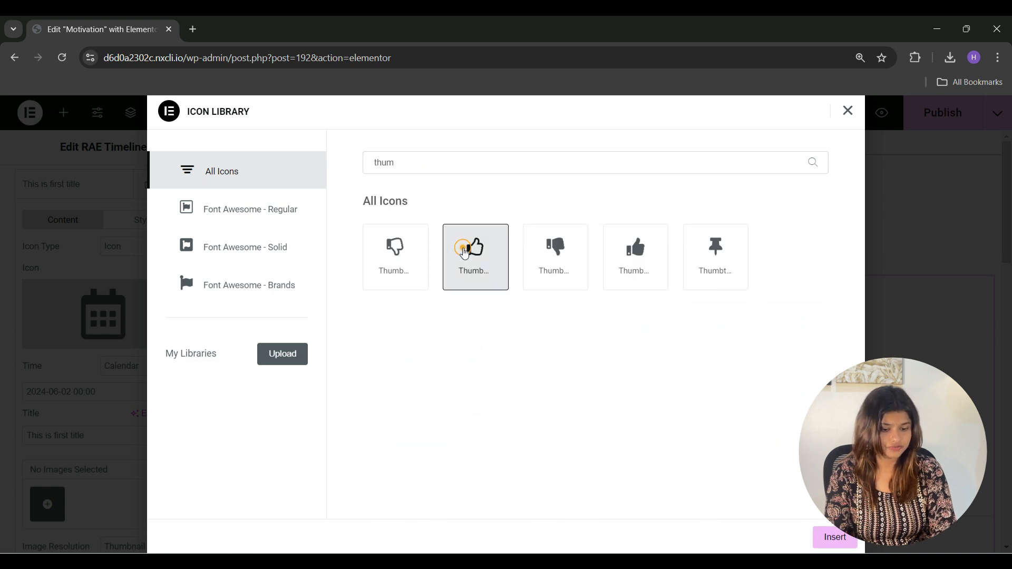
click(834, 537)
Try the Image icon type on the first timeline item and switch it back to Icon.
click(133, 249)
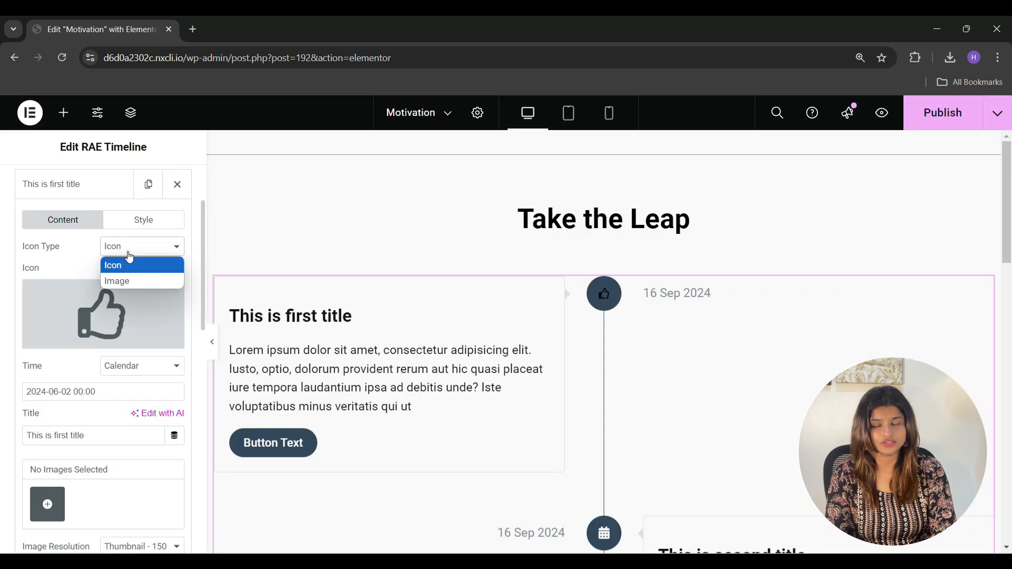
click(127, 282)
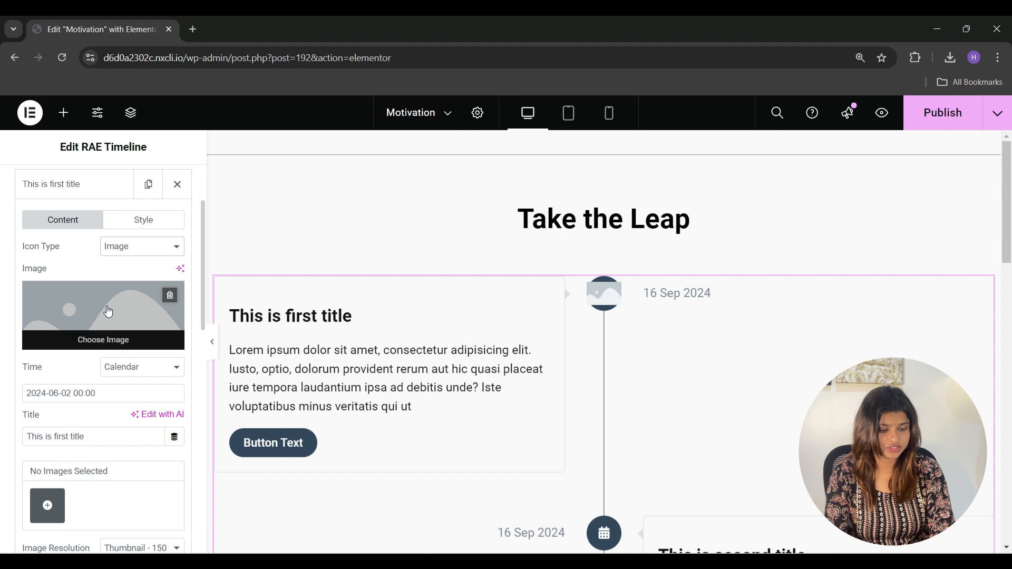
click(127, 248)
click(122, 264)
Set the first timeline item's calendar time to 16 September 2024, 1:00 PM.
click(162, 370)
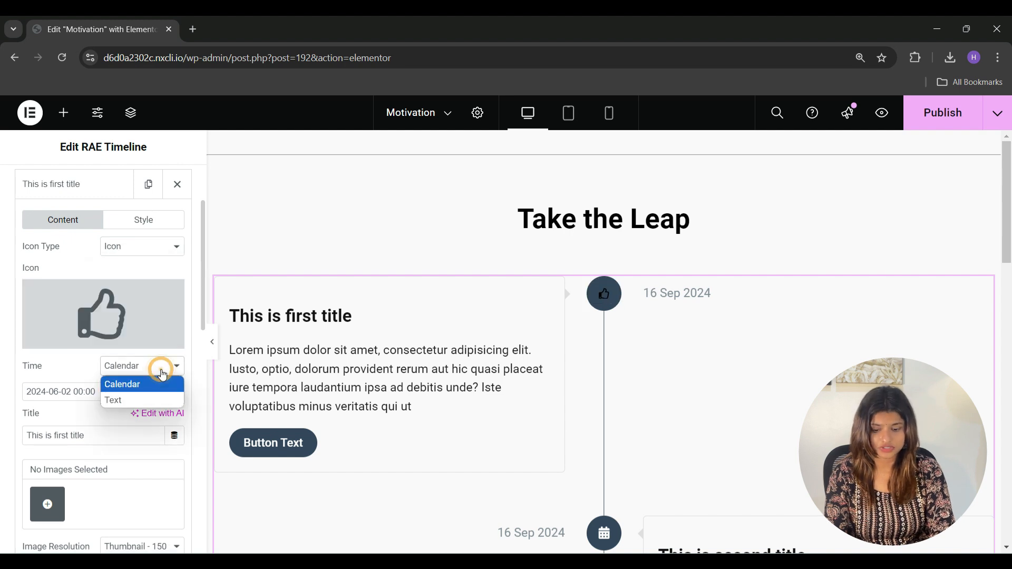
click(134, 390)
click(129, 393)
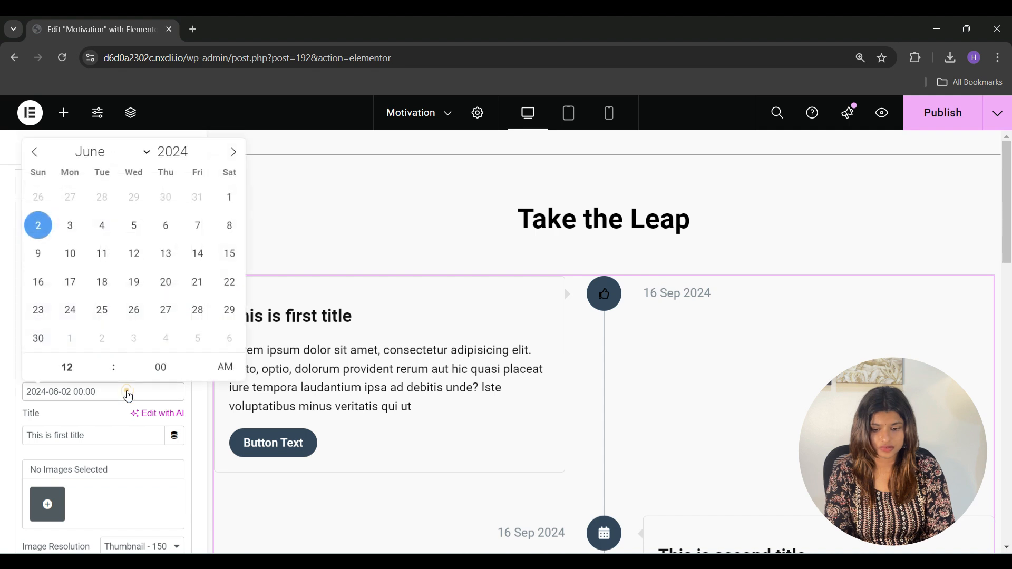
click(232, 151)
click(233, 152)
click(232, 152)
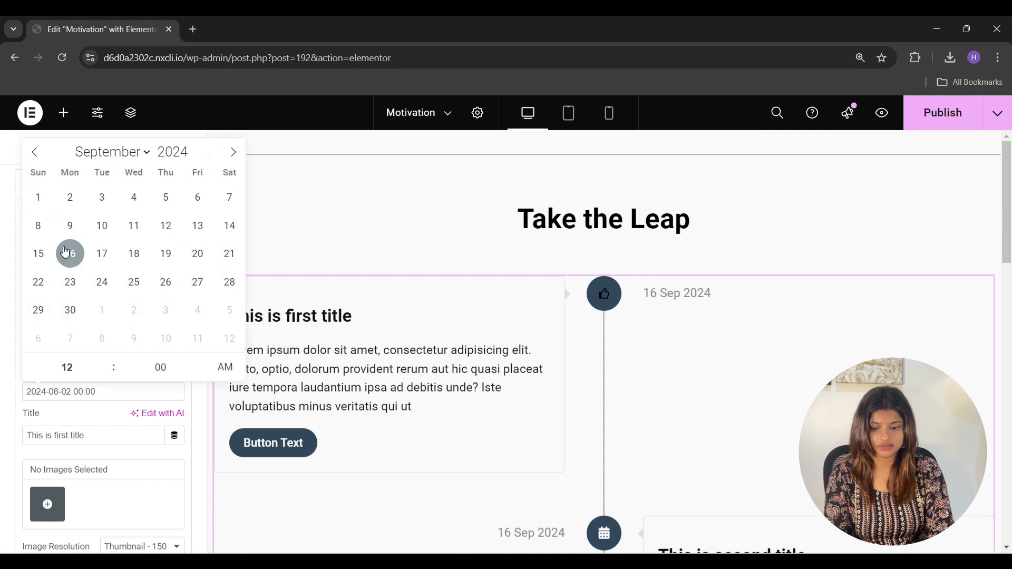
click(65, 251)
click(105, 361)
click(232, 377)
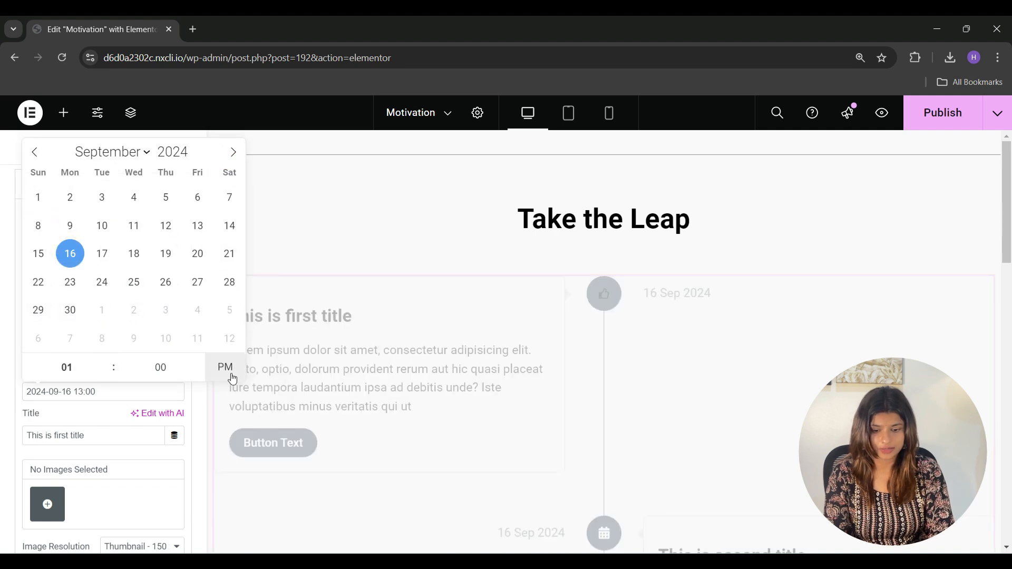
click(104, 414)
Switch the first timeline item's time to Text and set it to "2021-2024".
click(138, 366)
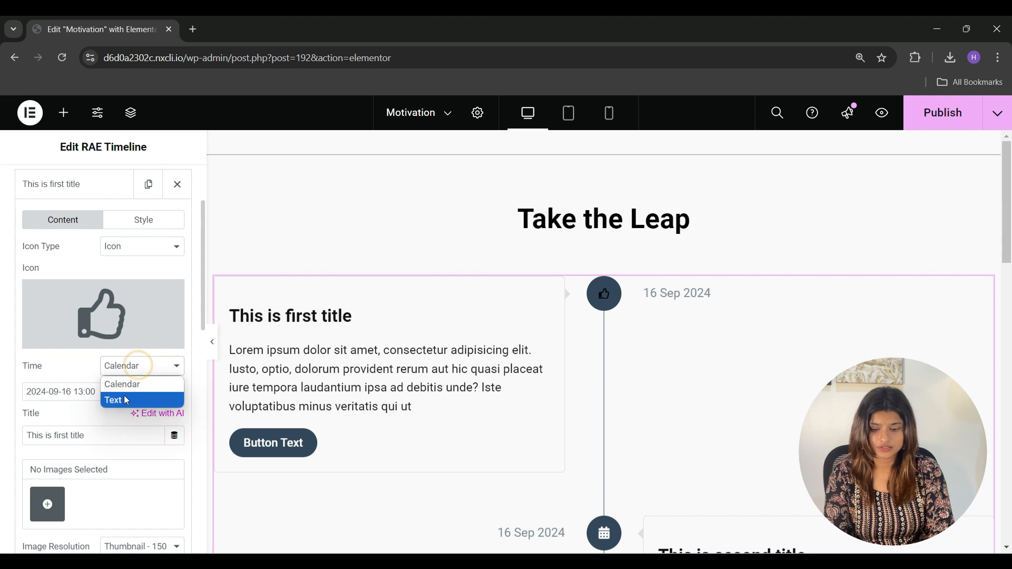
click(126, 400)
click(104, 404)
key(BackSpace)
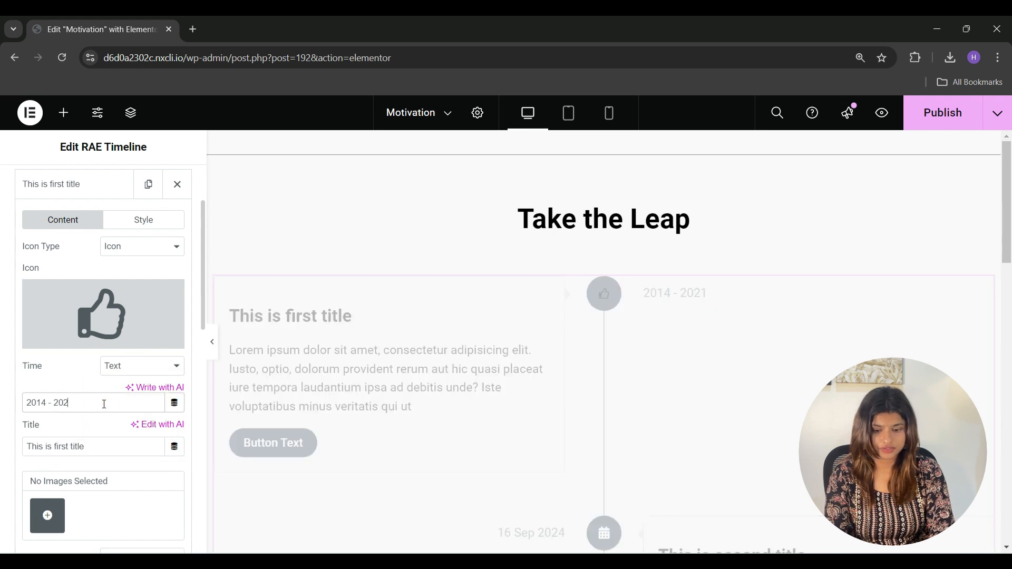
text(2021-2024)
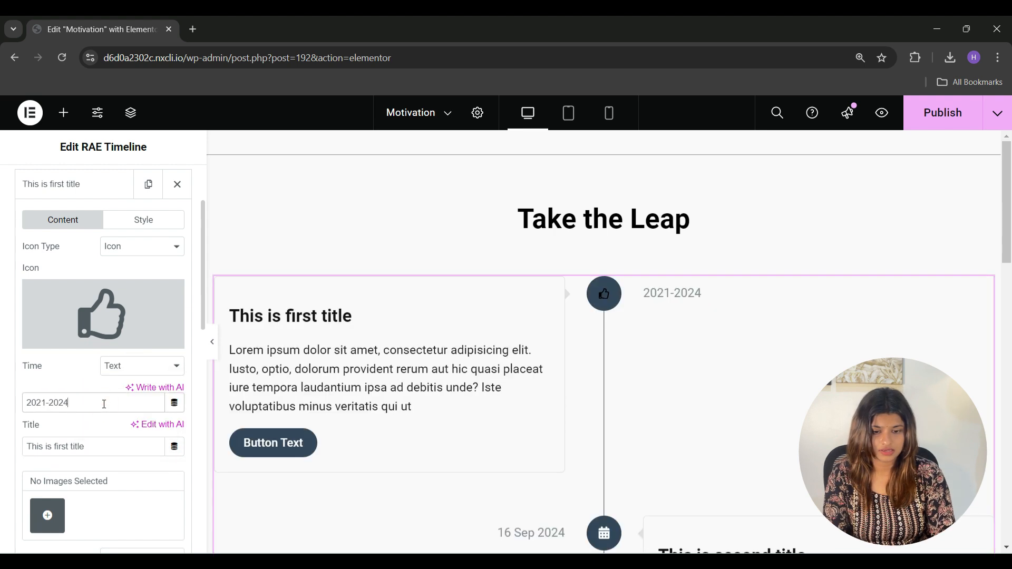
Change the first timeline item's title to "Do Your Best".
scroll(104, 404, down, 3)
triple_click(102, 368)
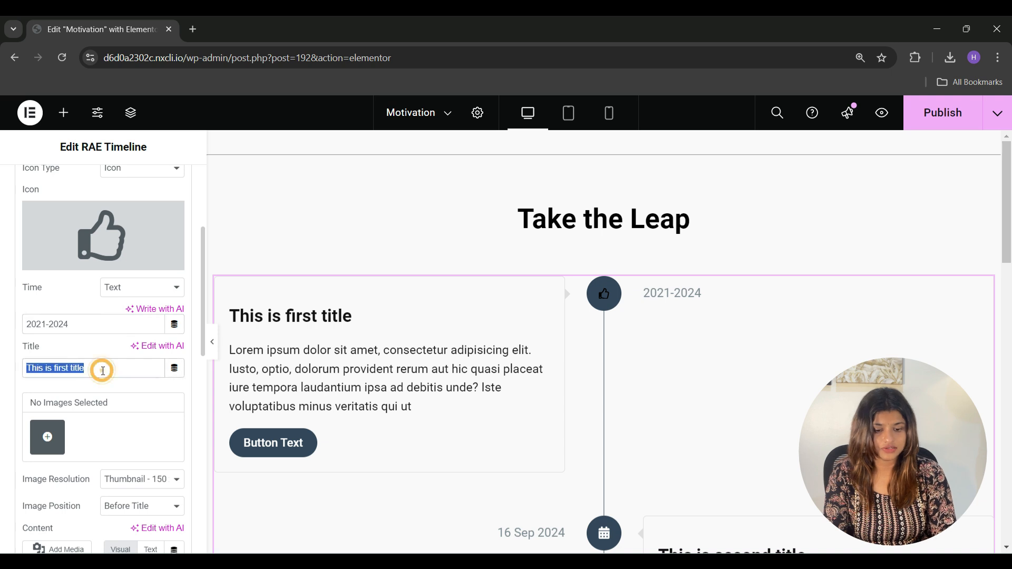
text(Do Your Best)
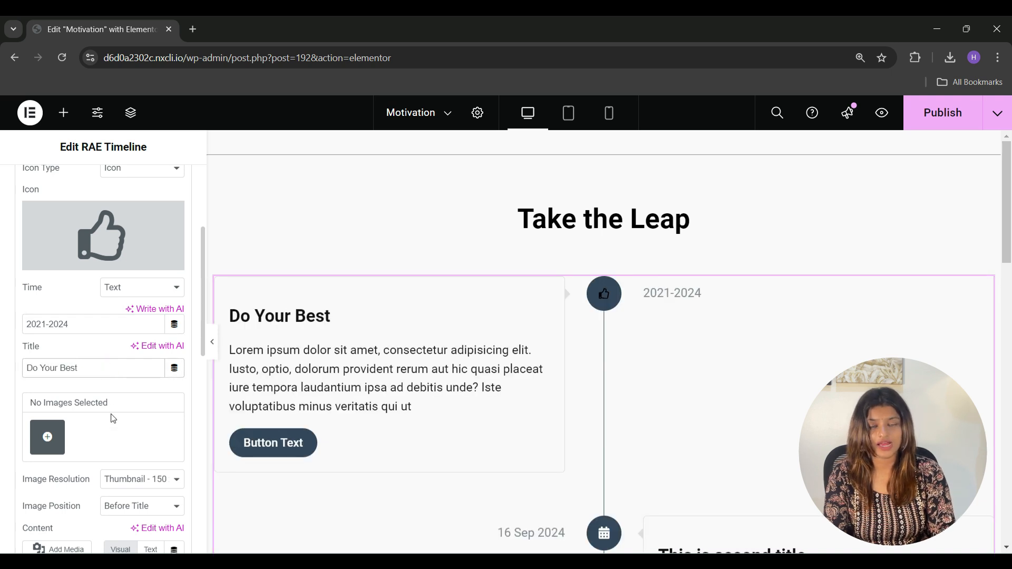
Review the first timeline item's image resolution and image position options, keeping Thumbnail and Before Title.
scroll(114, 418, down, 2)
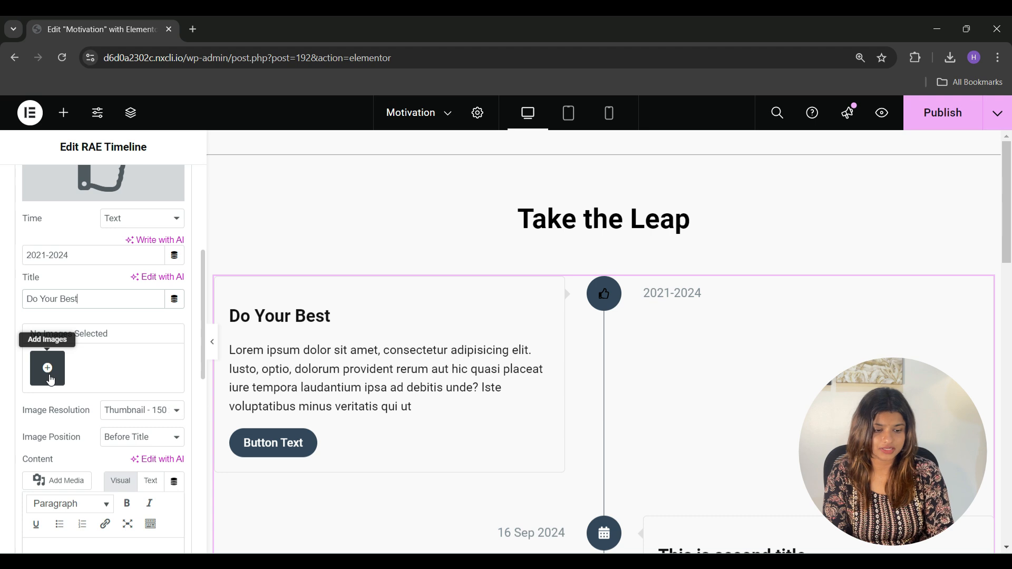
click(158, 414)
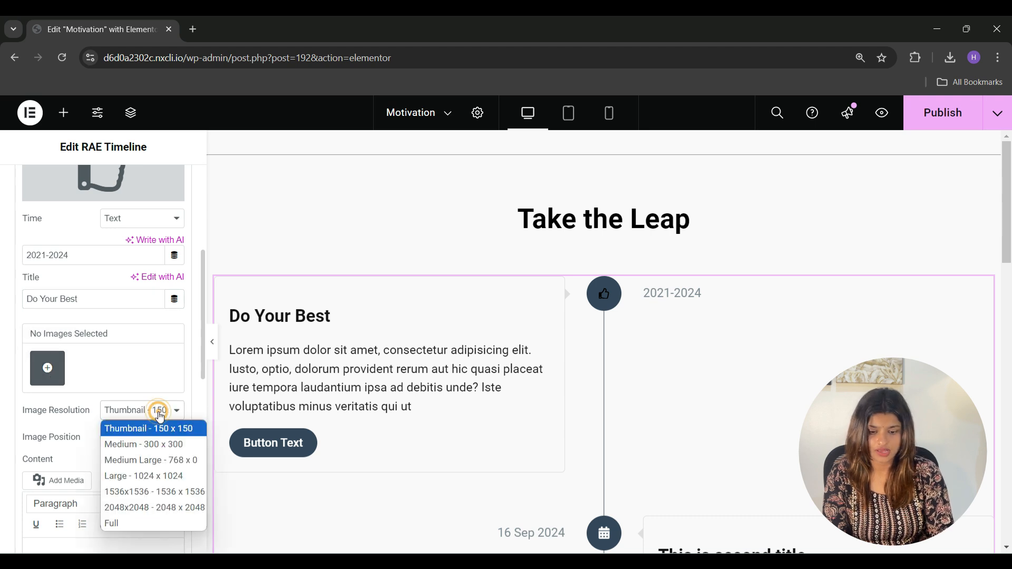
click(160, 416)
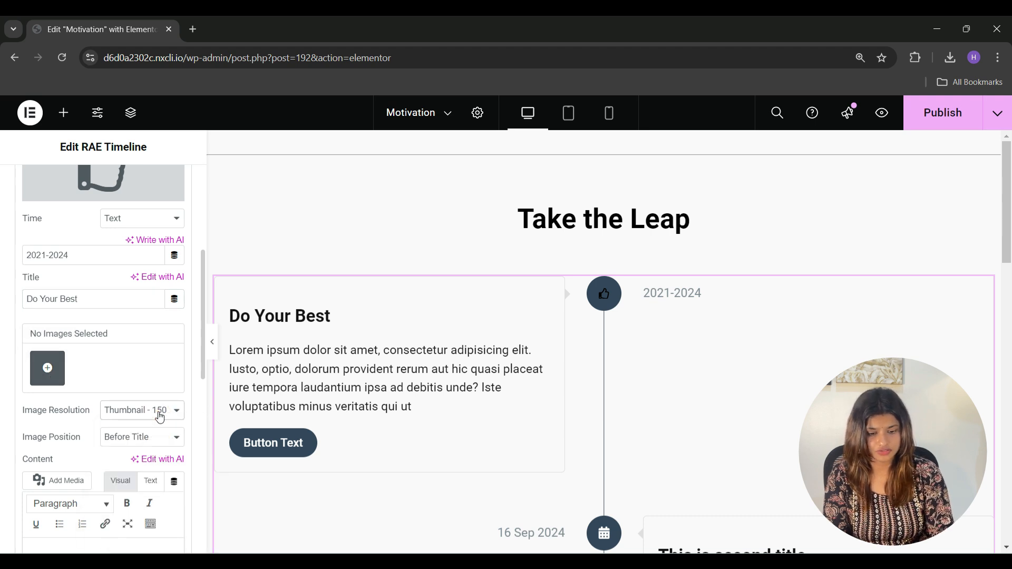
click(149, 439)
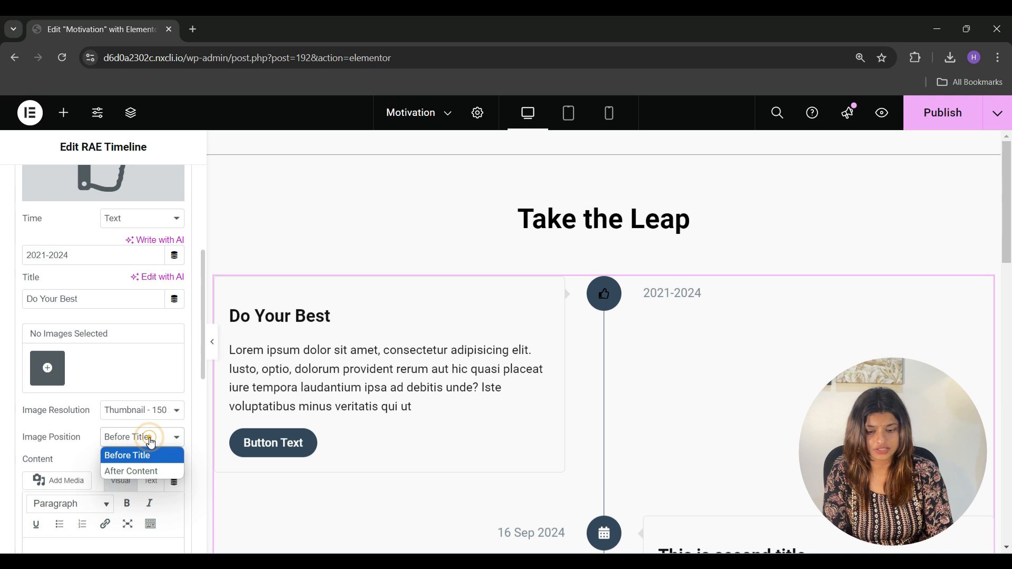
click(140, 455)
Replace the first timeline item's content with "Put your heart, mind & soul into everything you do.".
scroll(139, 461, down, 2)
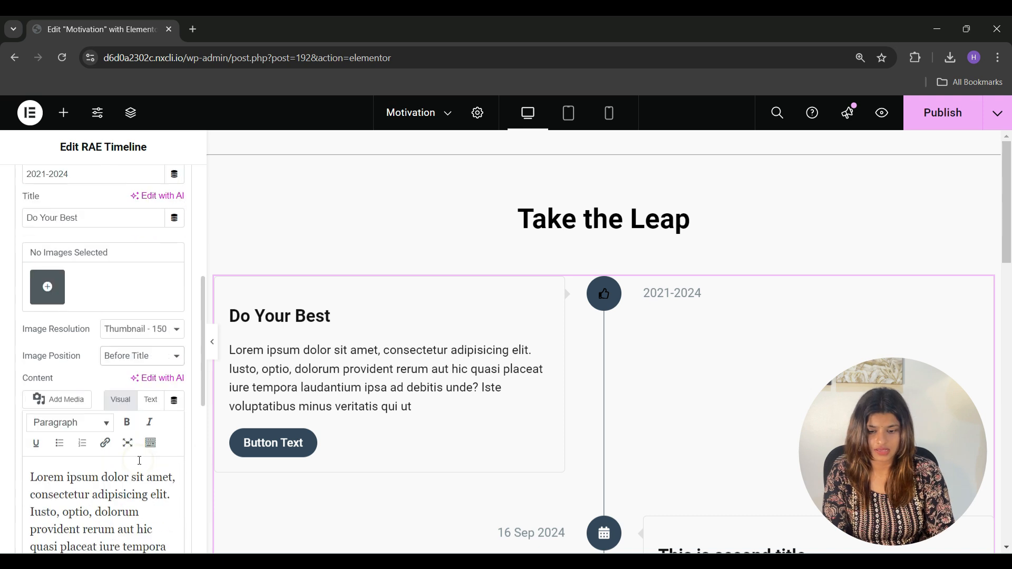
scroll(122, 453, down, 2)
key(ctrl+a)
text(Put your heart, mind & soul into everything you do.)
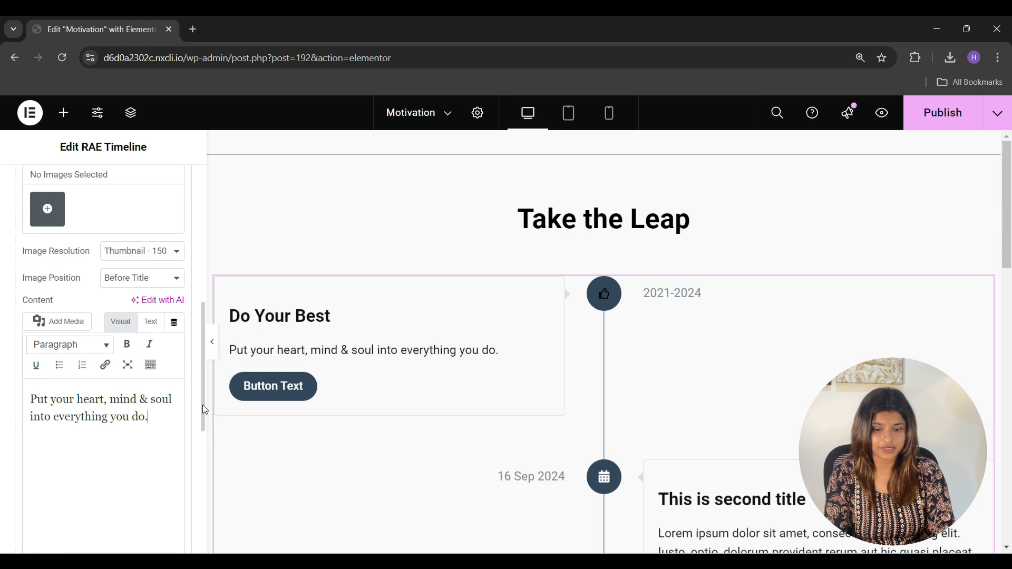
Set the first timeline item's button link to "#" and clear its button text.
drag(205, 409, 198, 494)
click(119, 358)
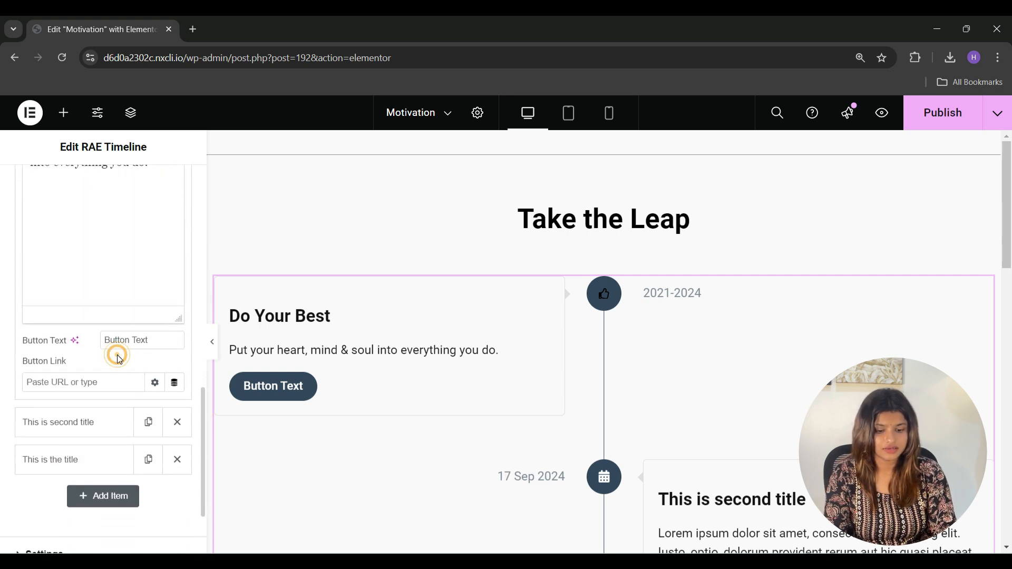
click(162, 344)
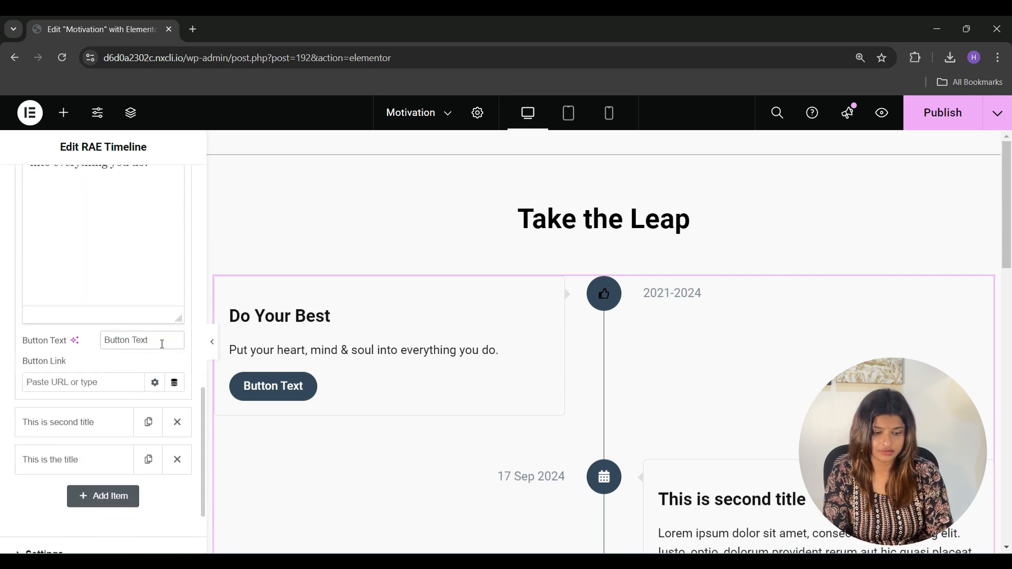
click(69, 381)
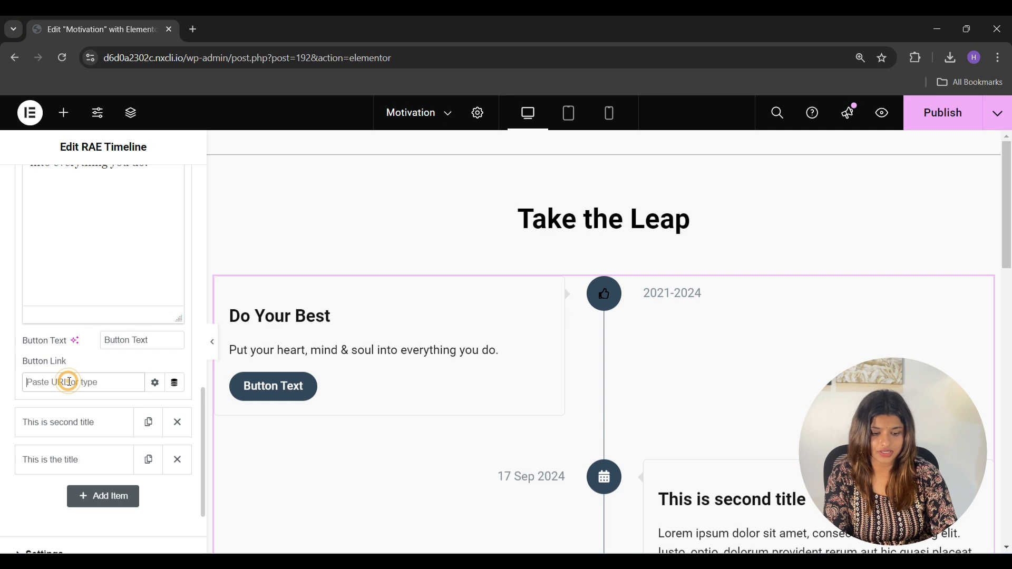
text(#)
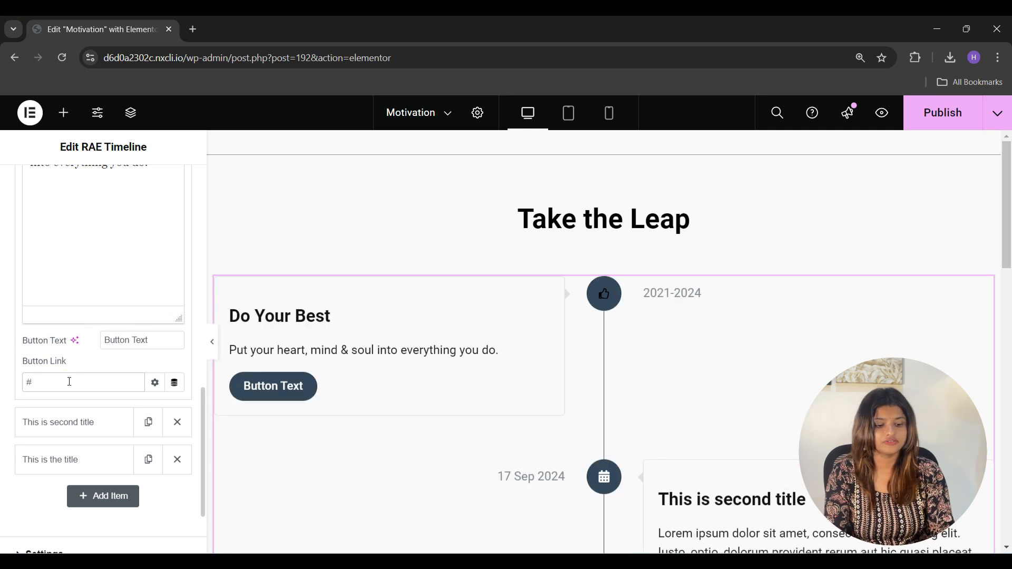
triple_click(150, 348)
key(BackSpace)
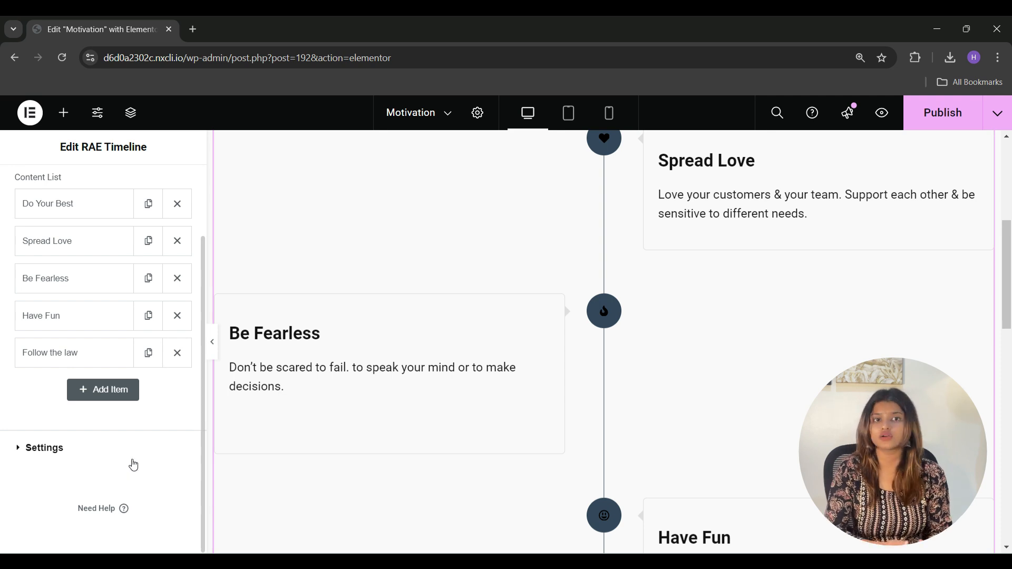
Compare the Top, Center and Bottom icon box alignments in the timeline's settings and set it to Center.
scroll(425, 357, up, 5)
scroll(427, 359, down, 1)
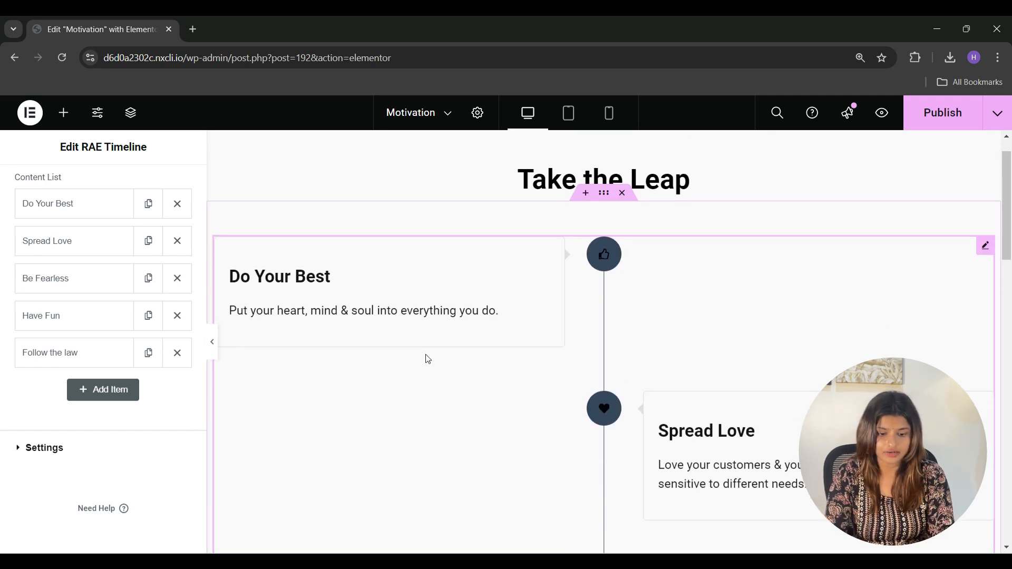
click(69, 453)
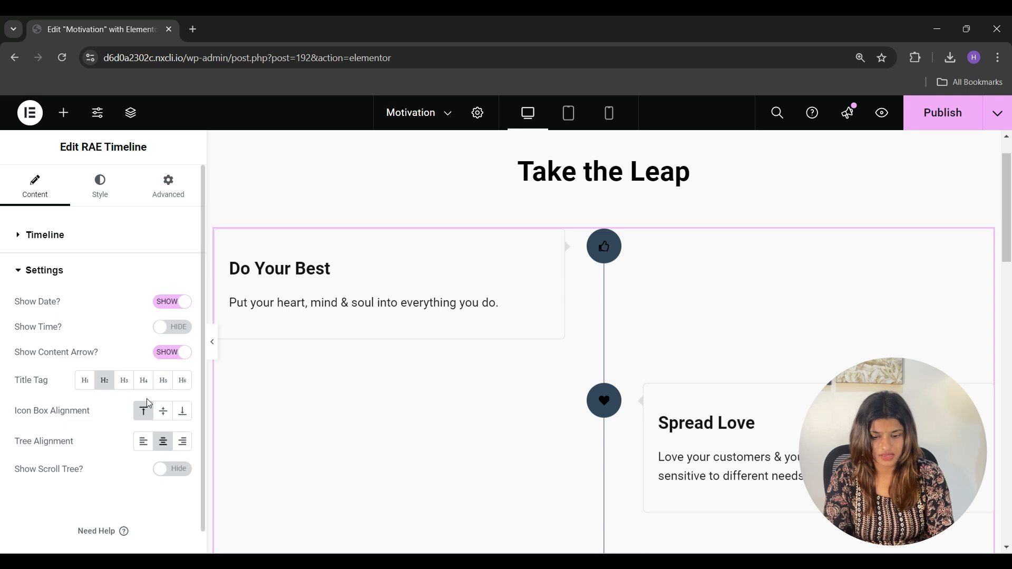
click(145, 412)
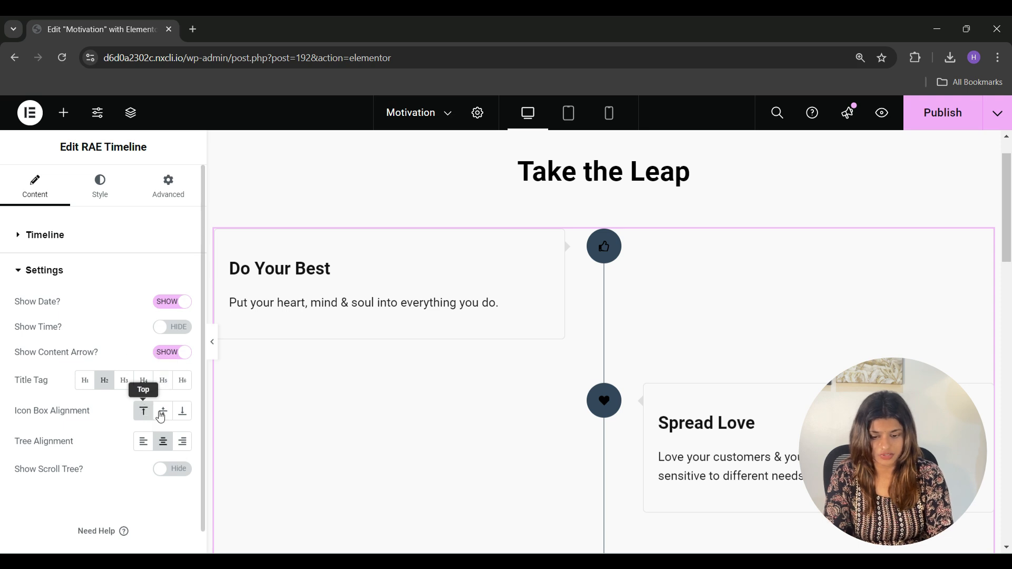
click(163, 414)
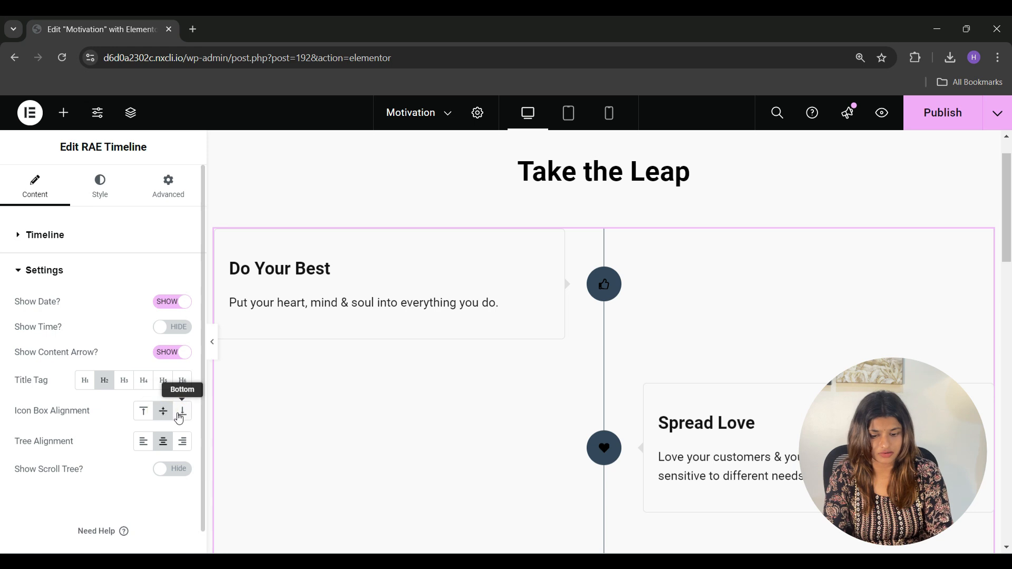
click(182, 417)
click(164, 413)
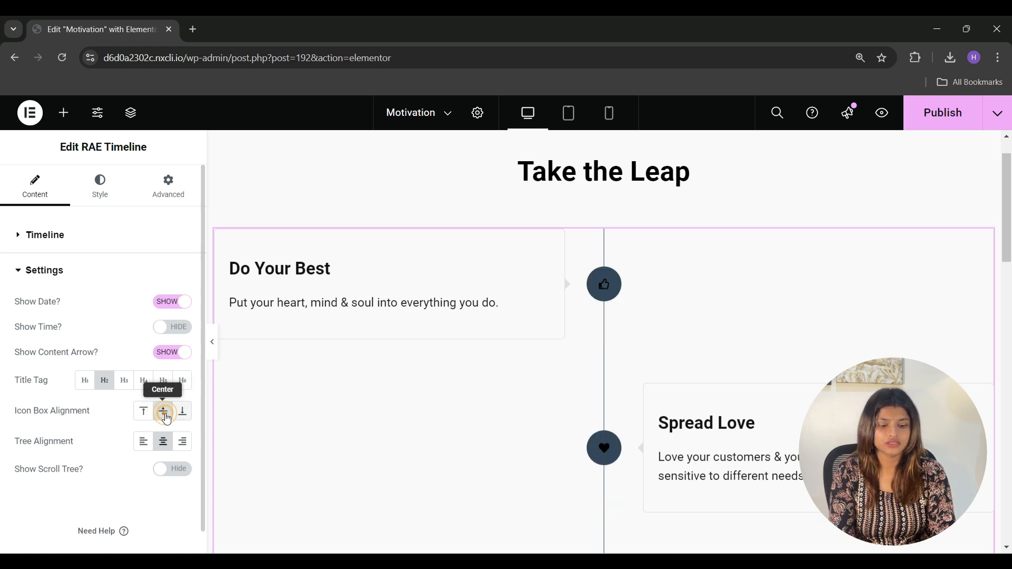
Try the Left tree alignment for the timeline and return it to Center.
click(143, 444)
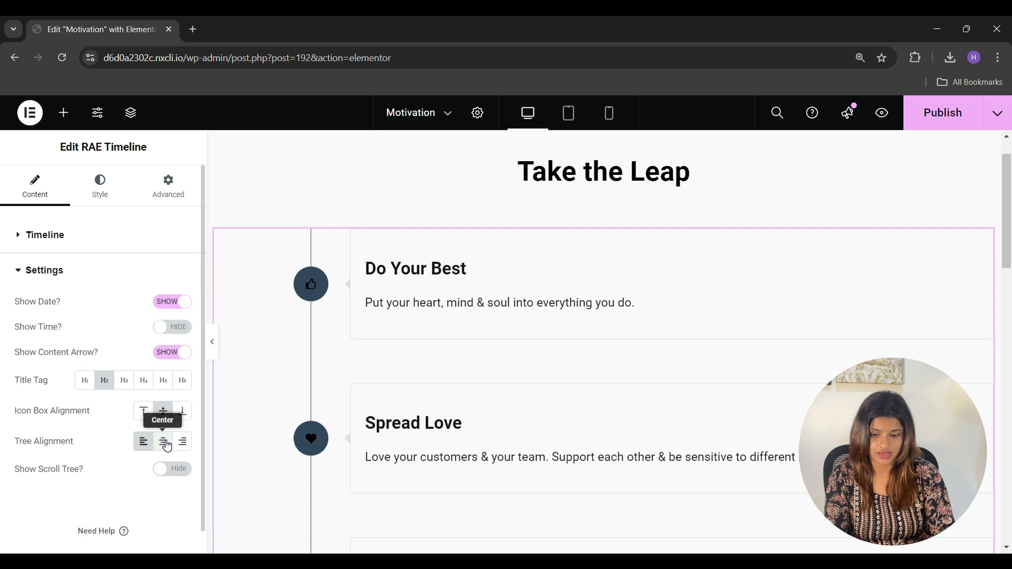
click(166, 445)
scroll(165, 444, down, 1)
Turn on Show Scroll Tree and set its background type to Classic.
click(178, 449)
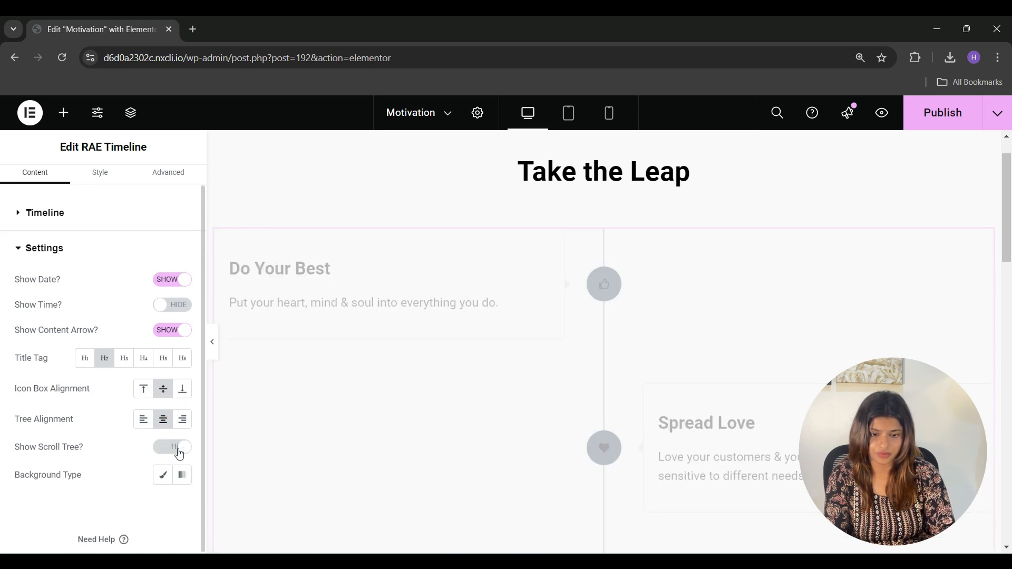
click(179, 452)
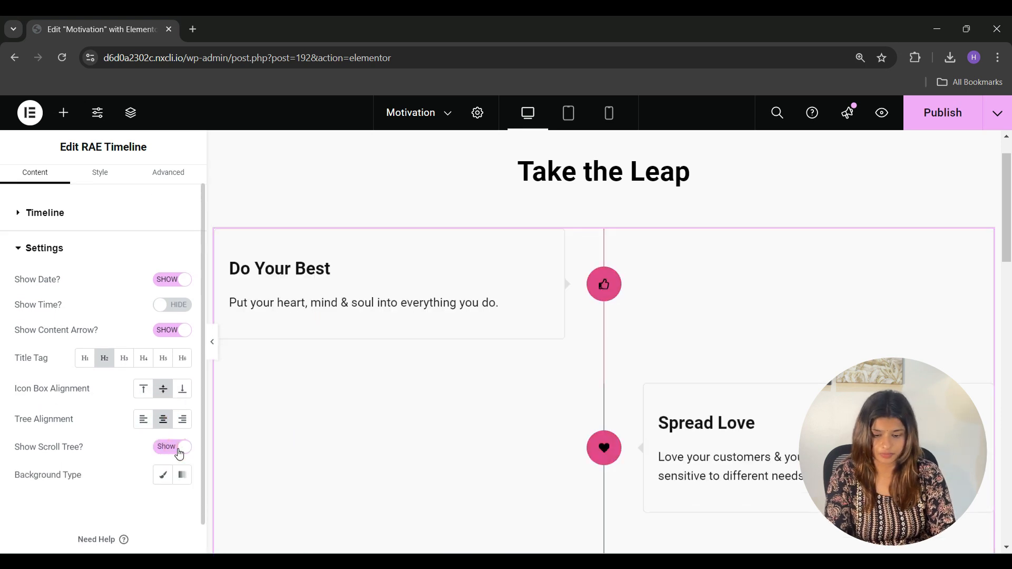
scroll(176, 454, down, 1)
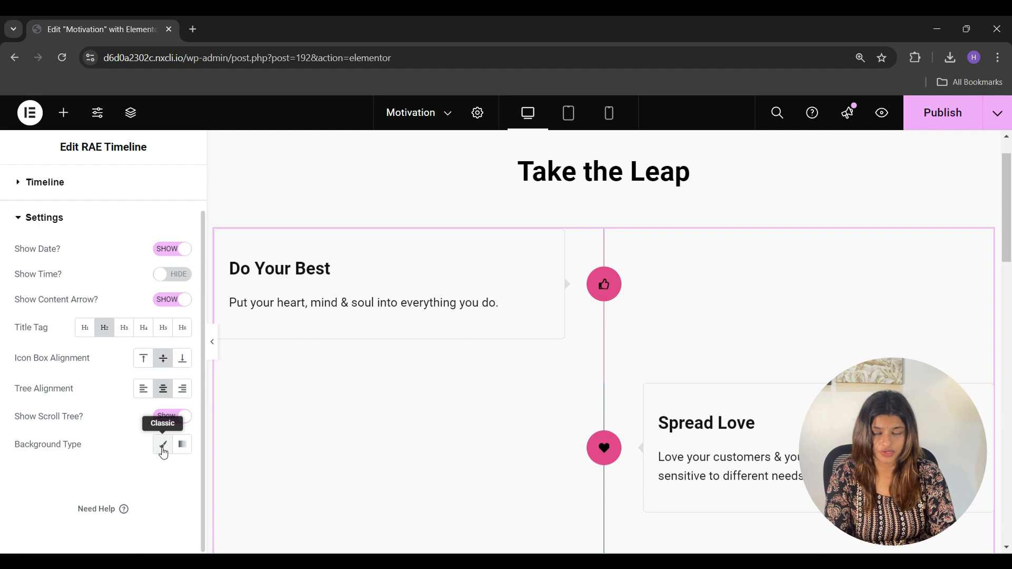
click(161, 446)
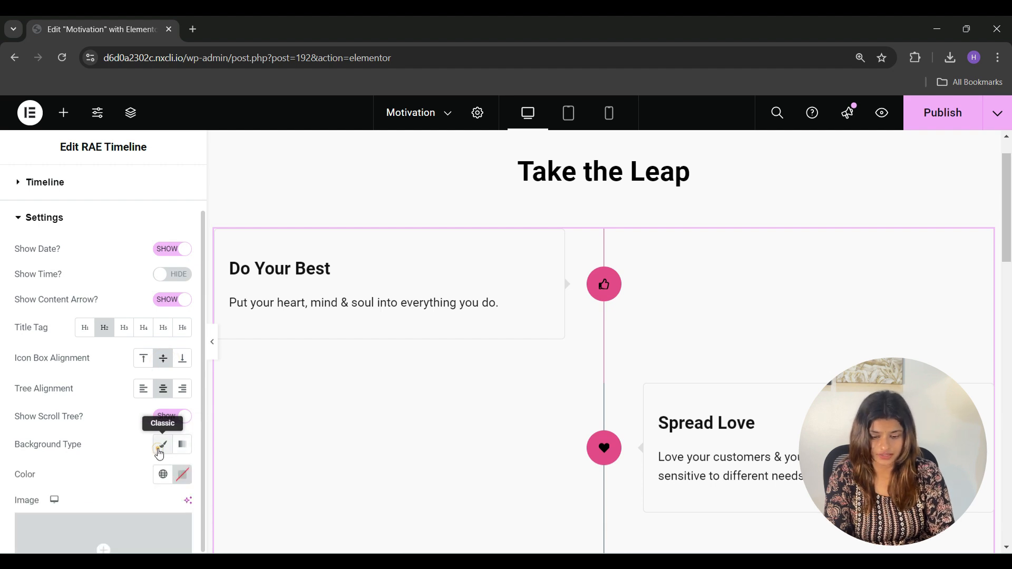
scroll(159, 450, down, 4)
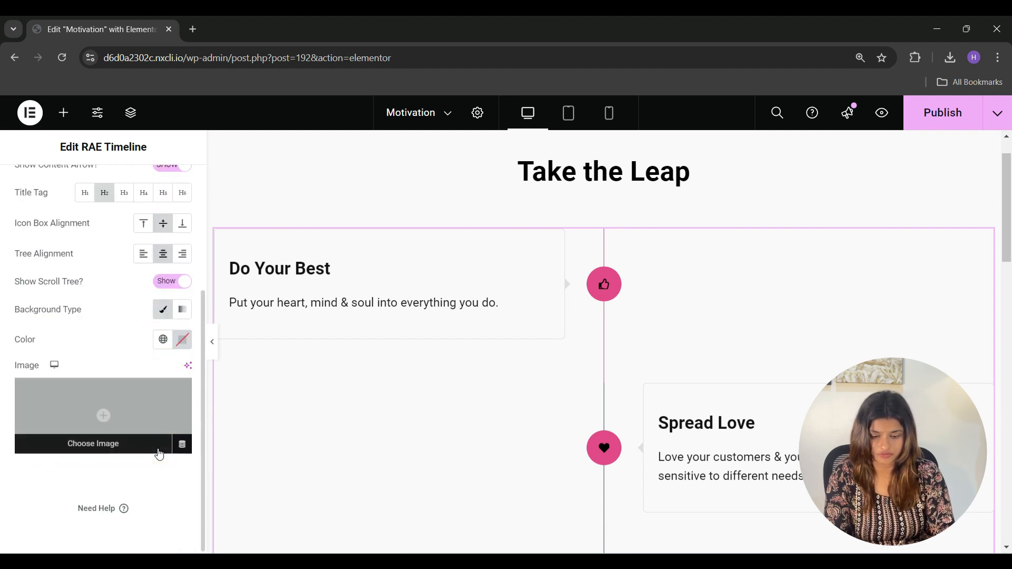
Try a light red background color for the scroll tree.
click(180, 341)
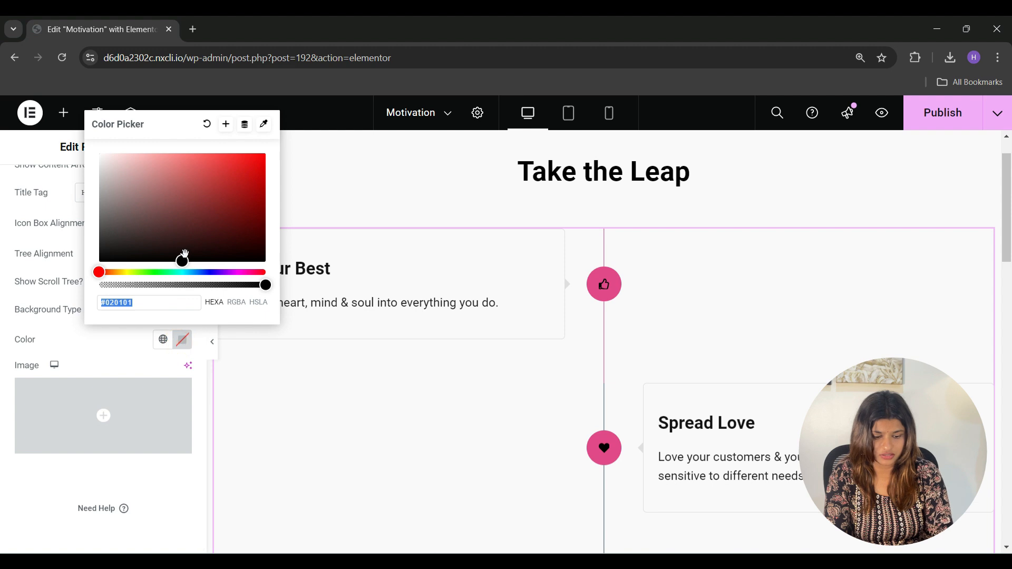
click(242, 157)
drag(196, 156, 156, 179)
click(93, 360)
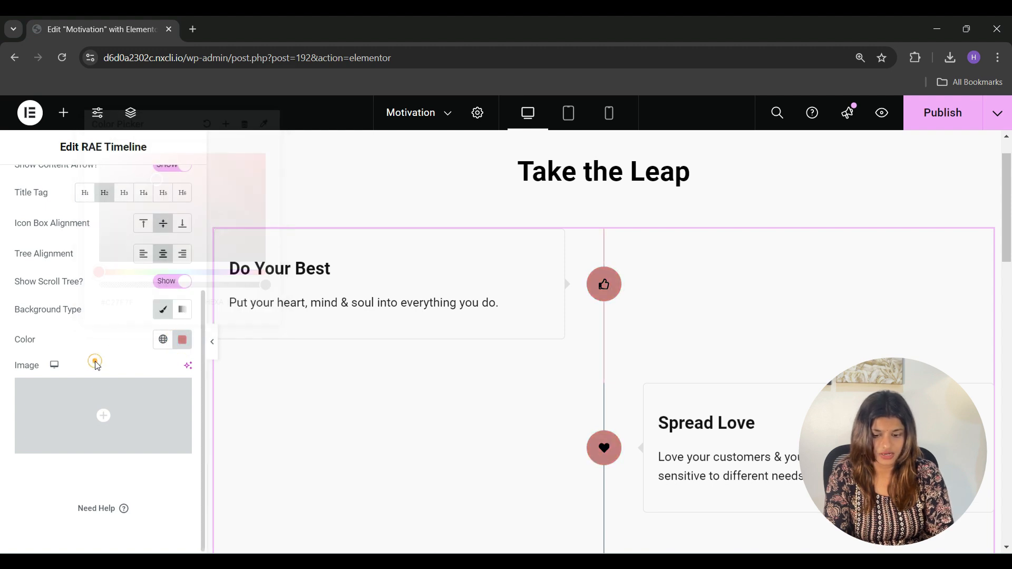
Try the media library photo of the woman at a laptop as the scroll tree's background image.
click(98, 418)
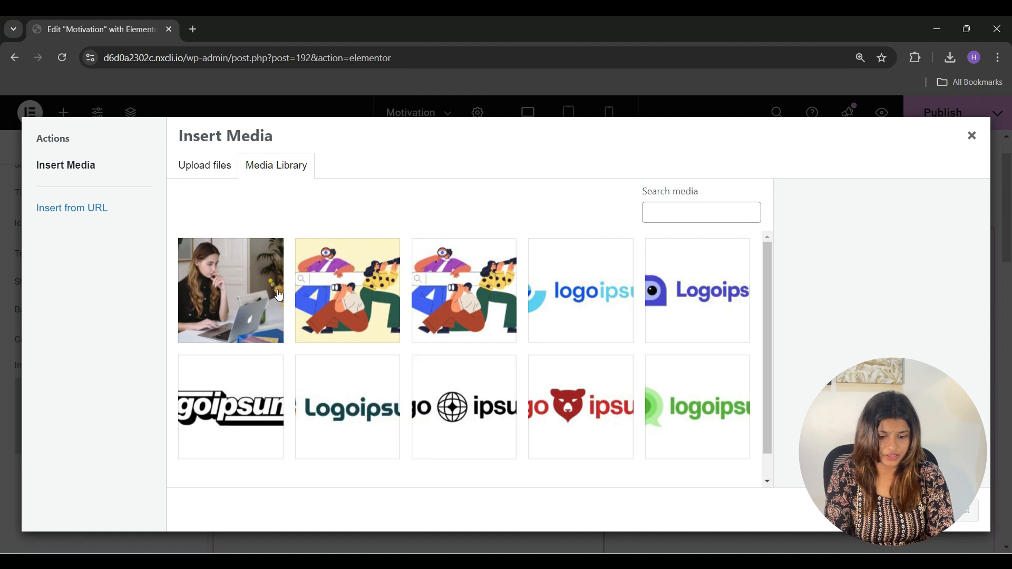
click(236, 299)
click(967, 524)
scroll(141, 485, down, 3)
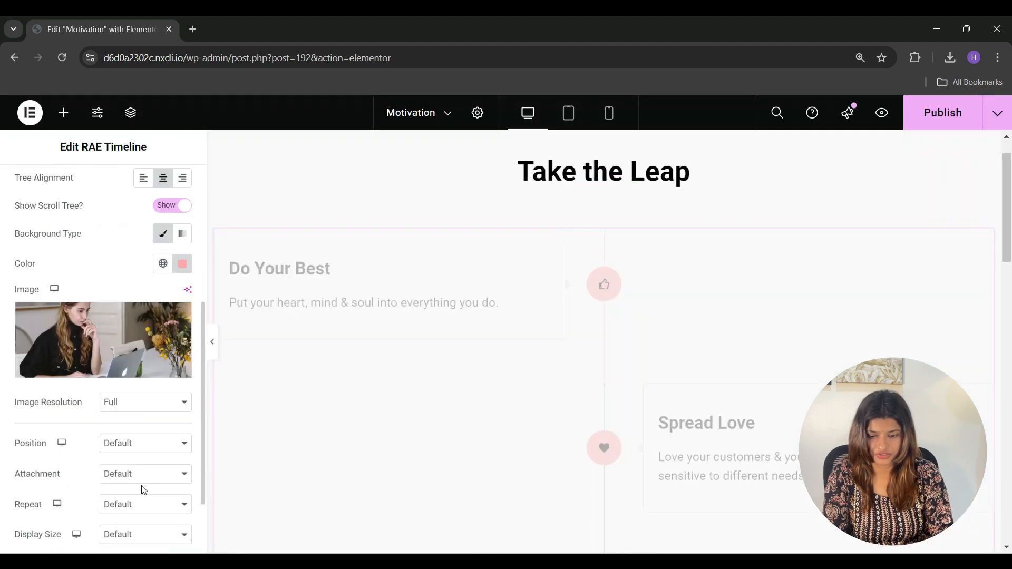
Review the scroll tree background image's position, attachment, repeat and display size options without changing them.
click(165, 360)
click(163, 360)
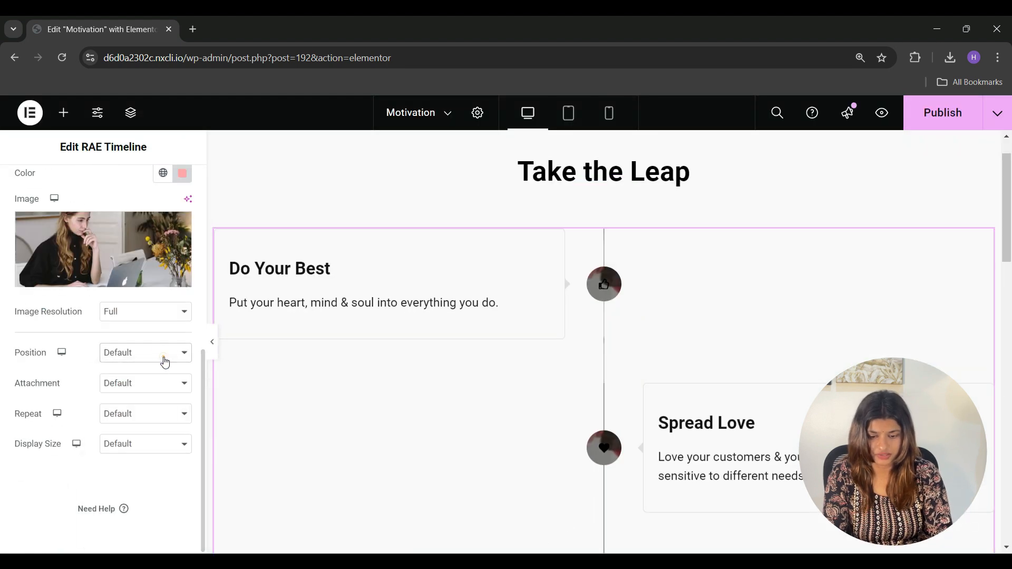
click(153, 386)
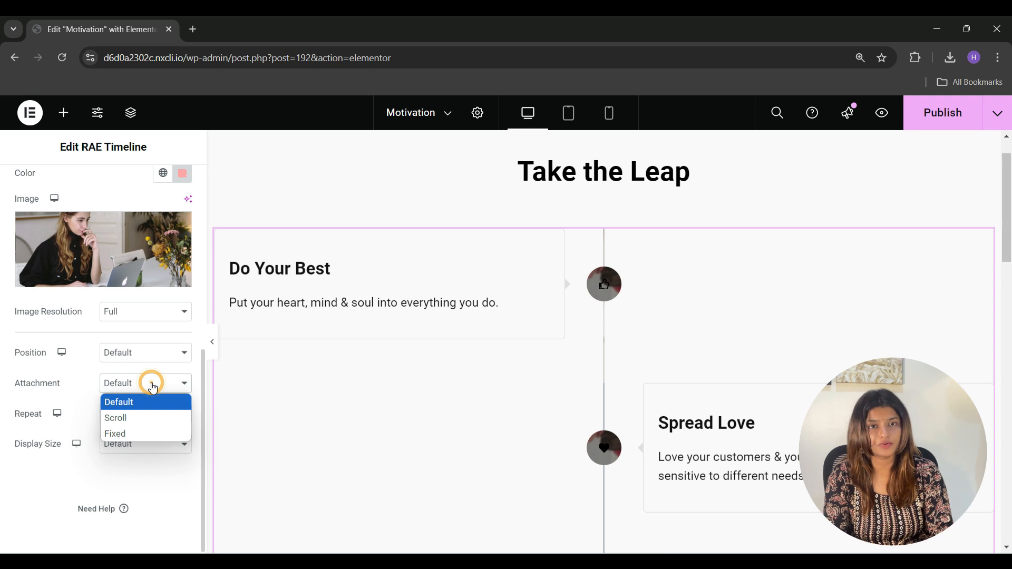
click(152, 387)
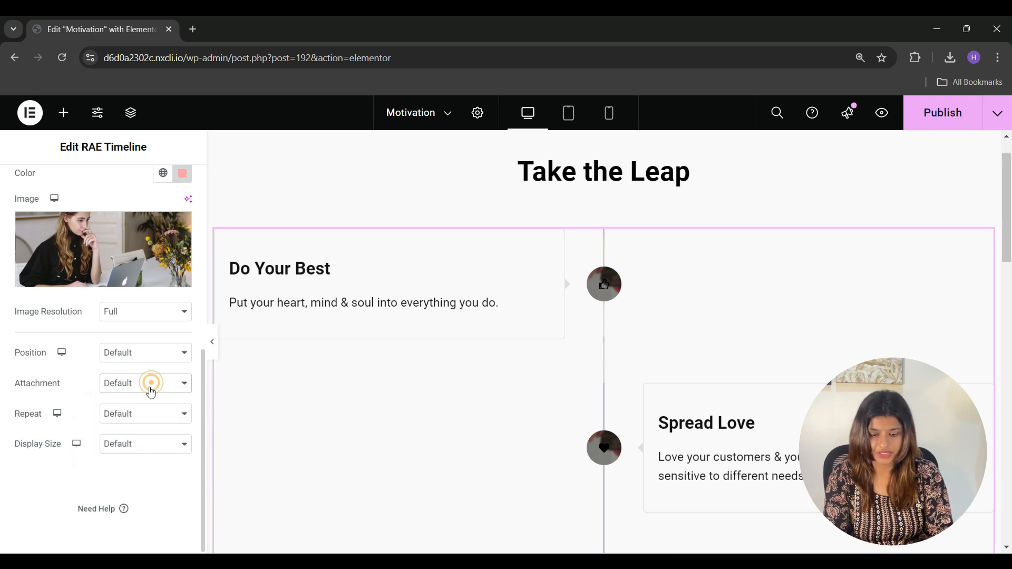
click(136, 416)
click(136, 419)
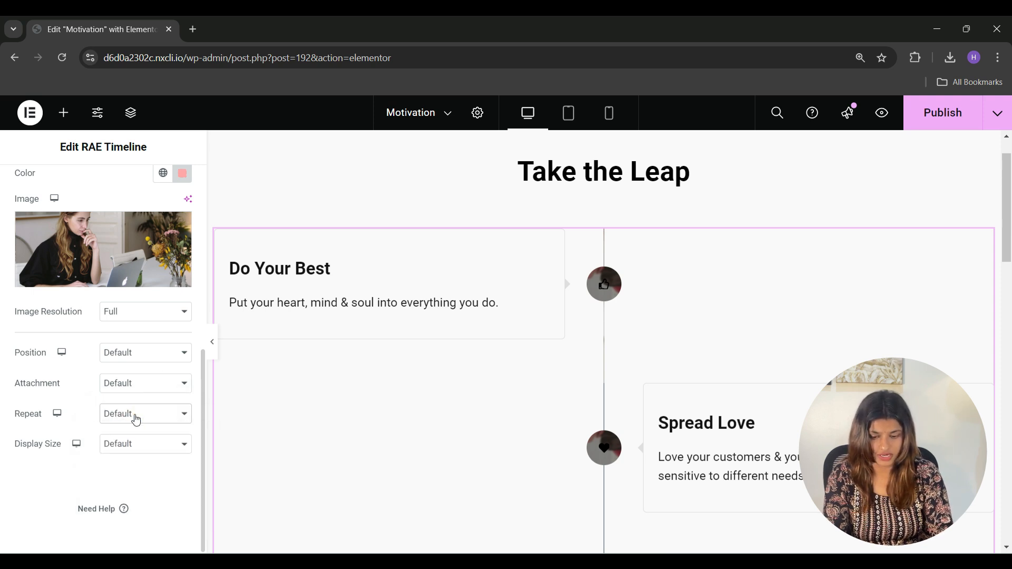
click(132, 446)
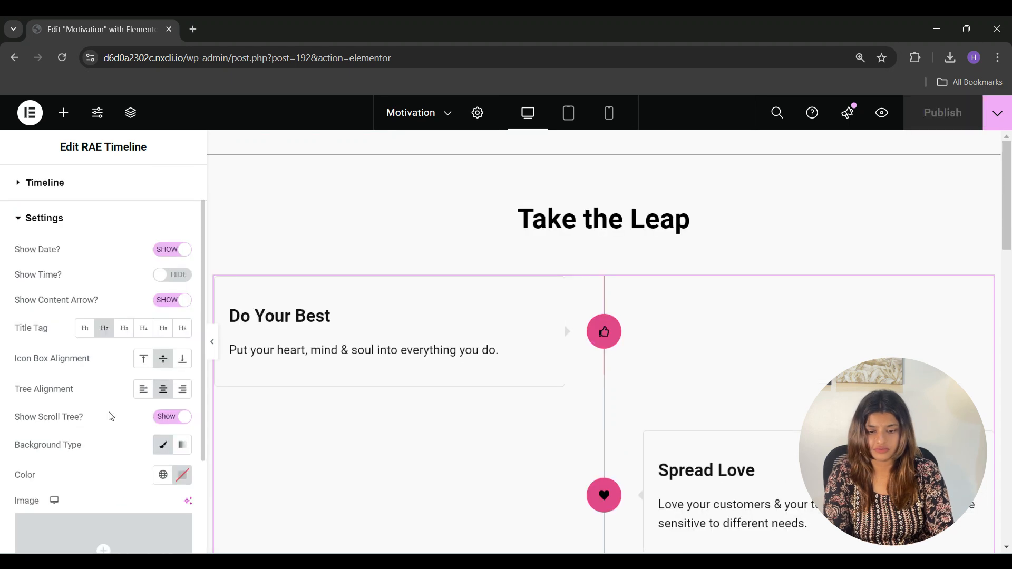
Review the typography options of the timeline's Content Box style.
scroll(112, 408, up, 1)
click(111, 202)
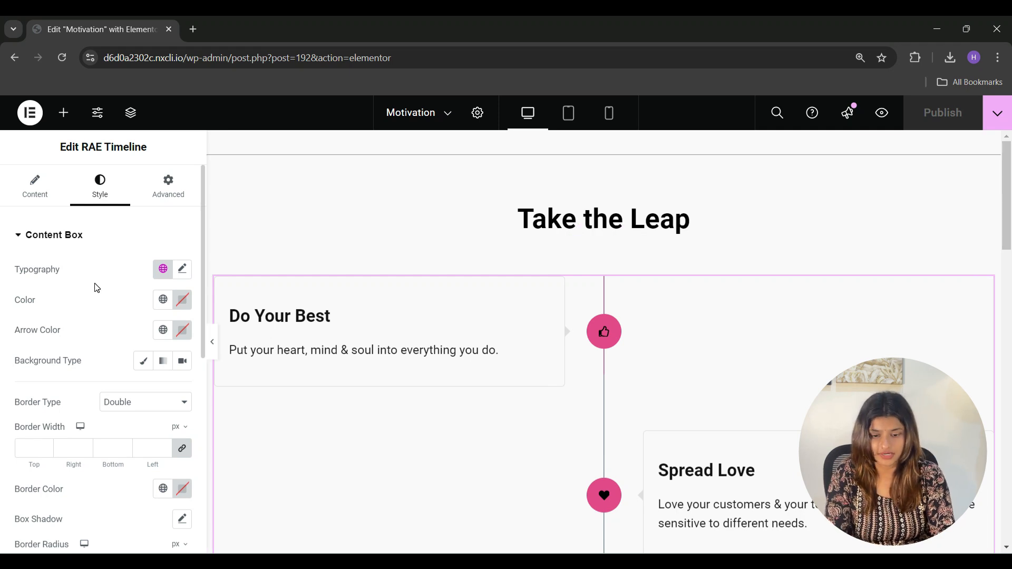
click(182, 270)
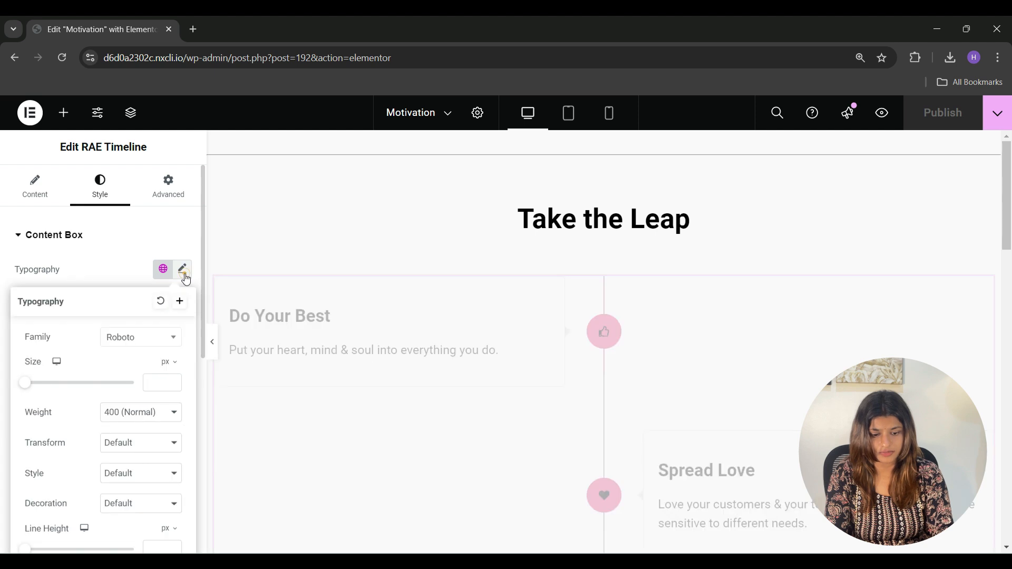
click(137, 277)
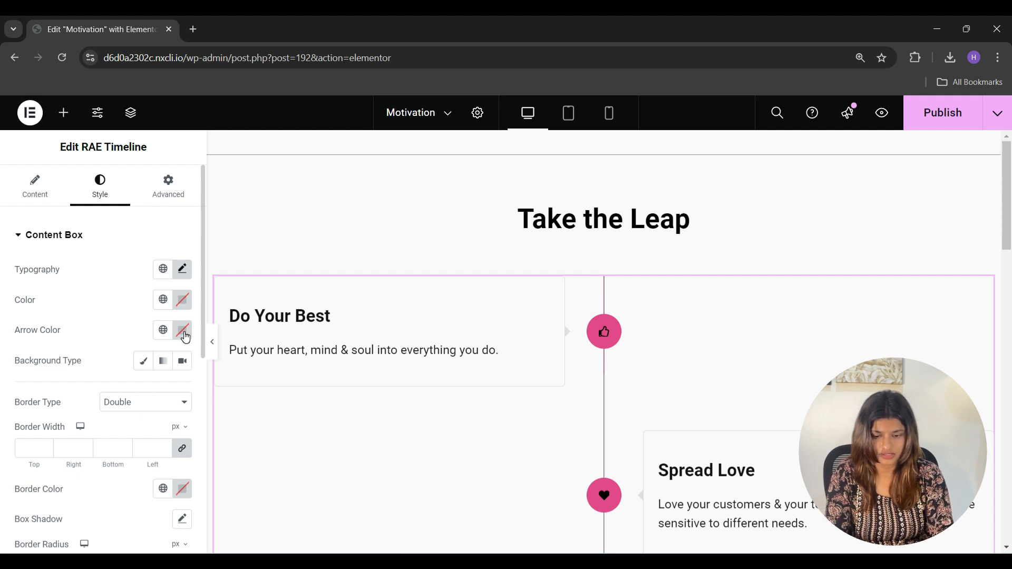
Try the Classic background type for the content boxes and switch it to Gradient.
scroll(184, 334, down, 1)
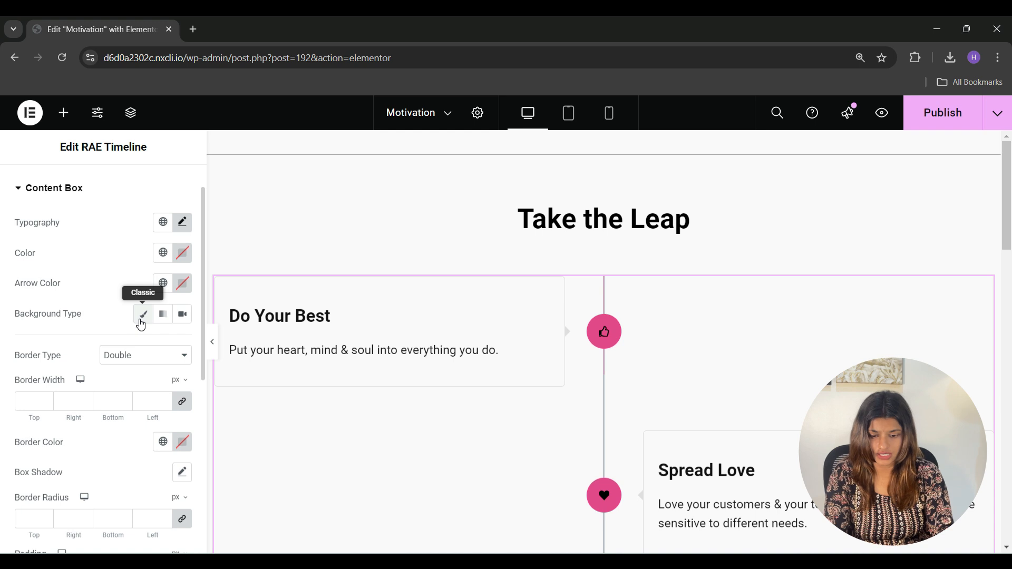
click(141, 324)
scroll(131, 357, down, 2)
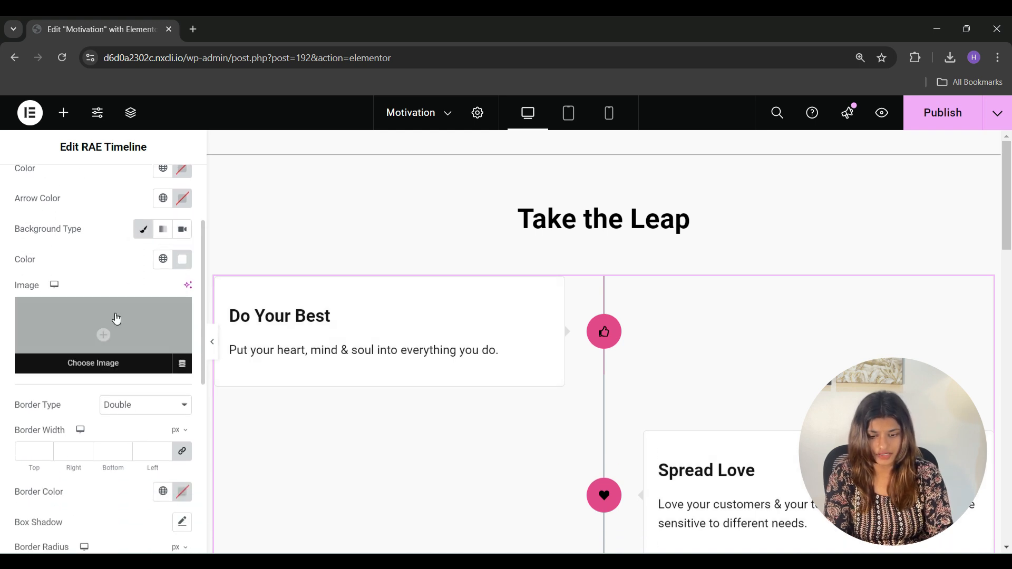
click(162, 230)
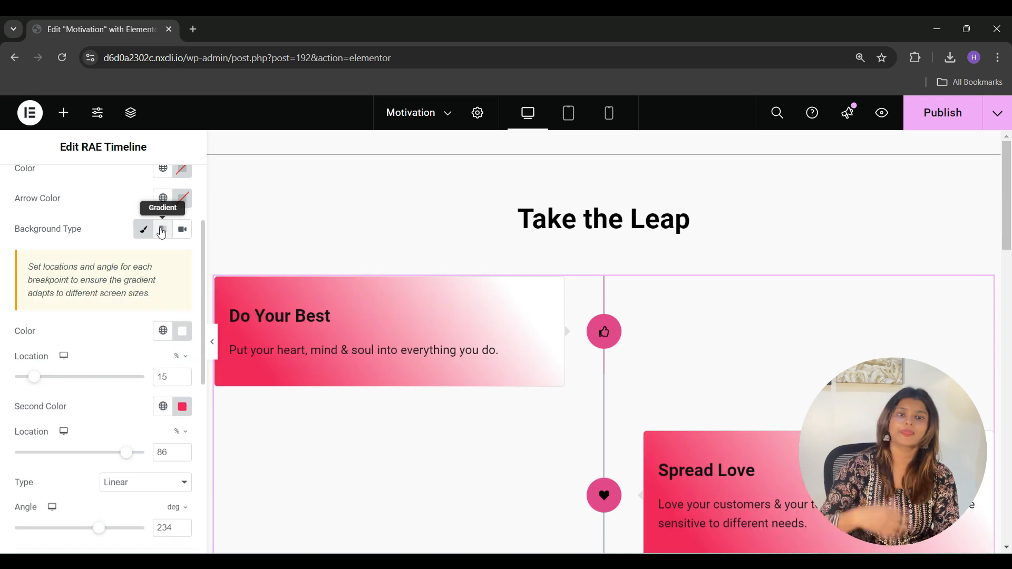
Set the content box gradient's first color location to 54% and second color location to 78%.
scroll(122, 344, down, 1)
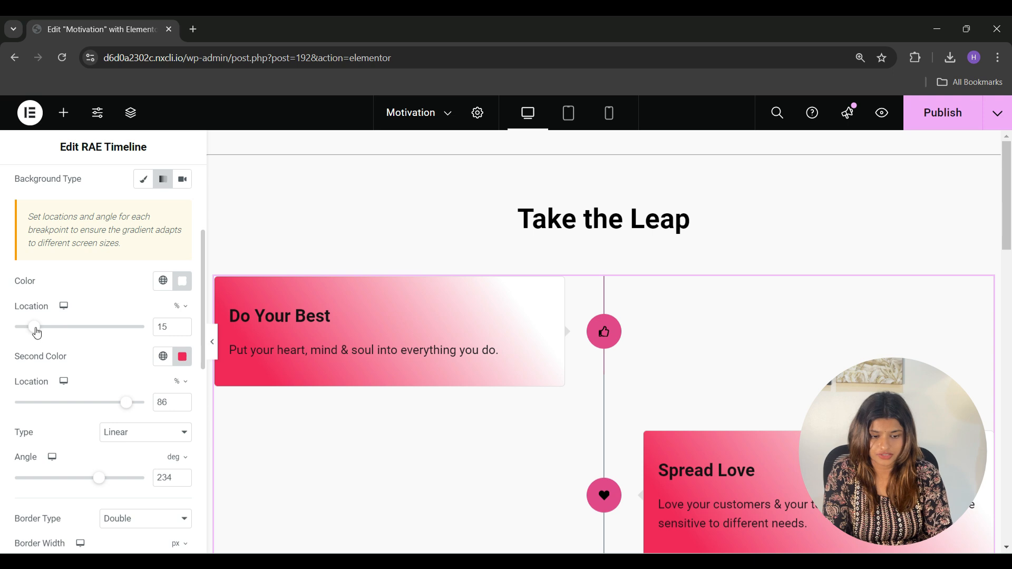
drag(34, 327, 86, 330)
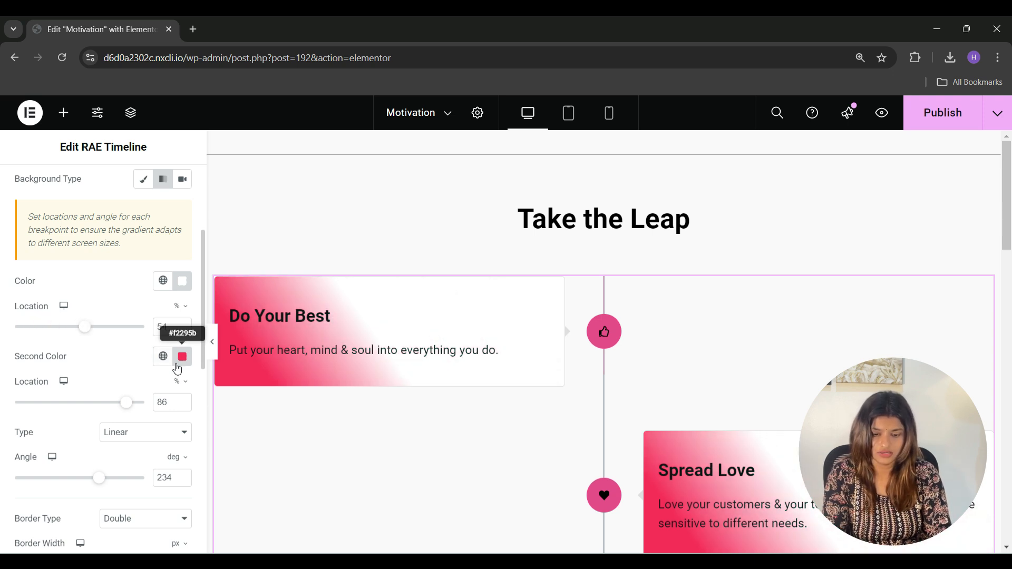
mouse_move(124, 403)
mouse_down()
mouse_move(59, 405)
mouse_move(114, 410)
mouse_up()
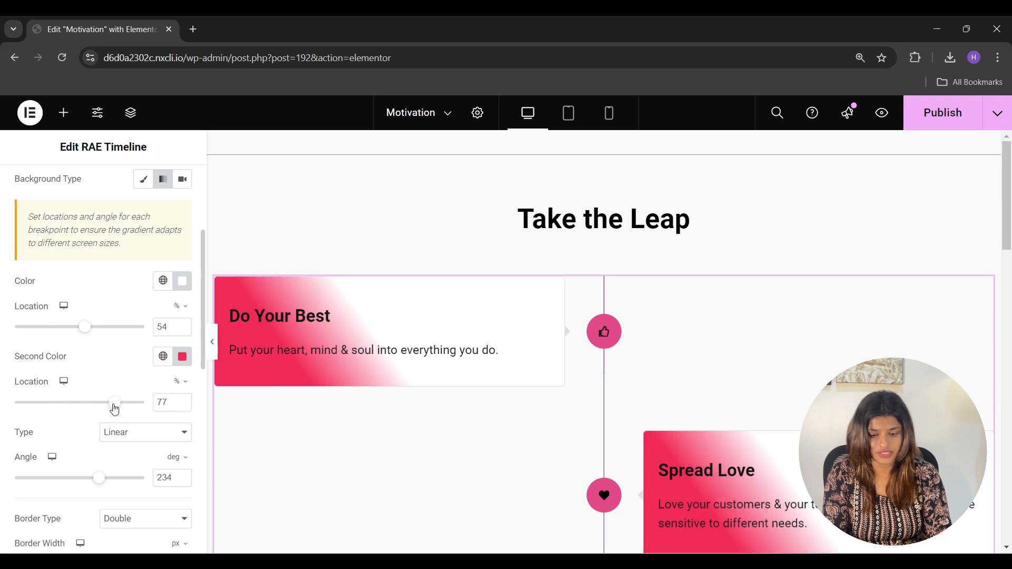
scroll(115, 407, down, 2)
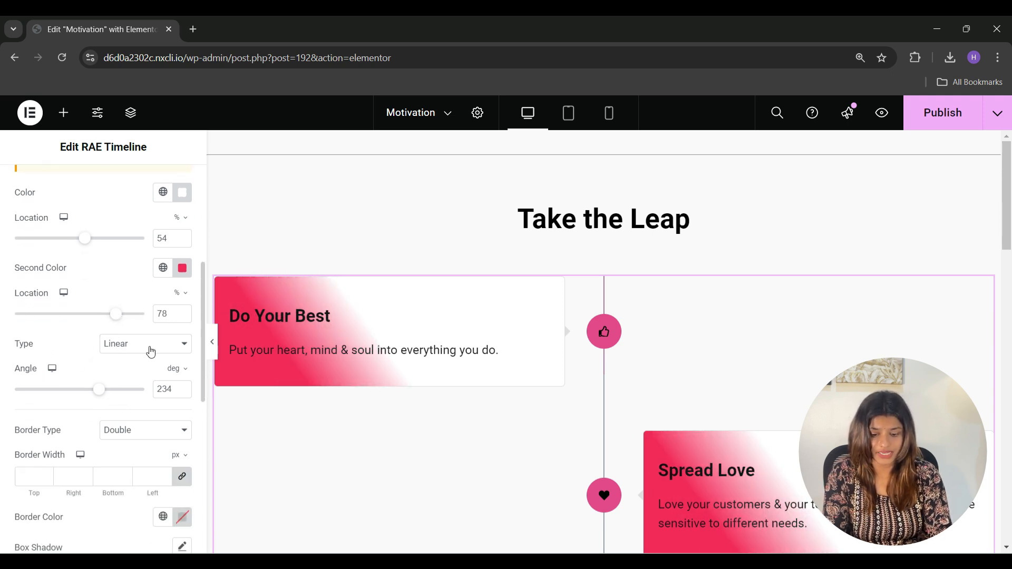
Review the content box gradient's type options and set its angle to 246 degrees.
click(150, 346)
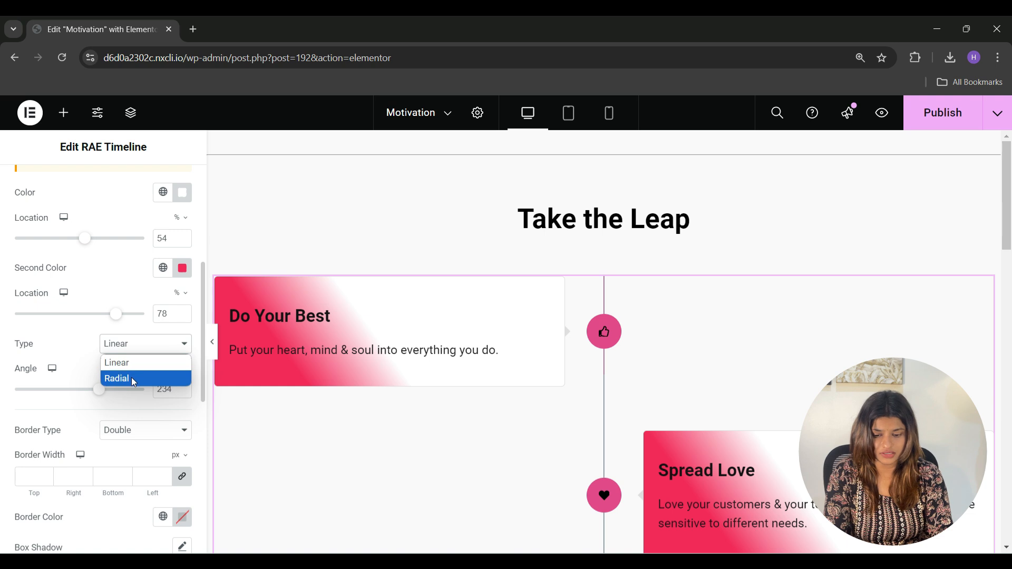
click(76, 353)
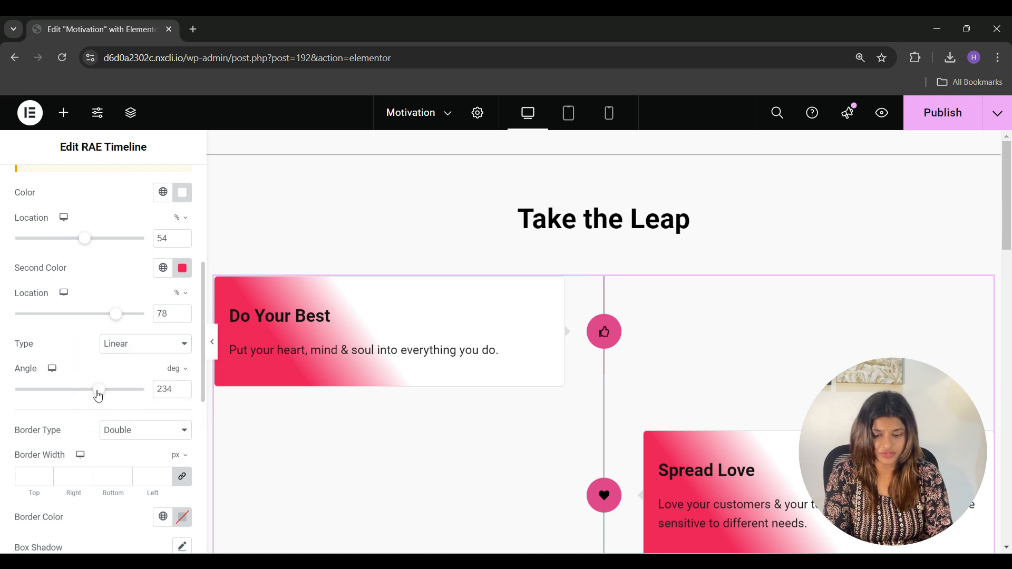
mouse_move(97, 394)
mouse_down()
mouse_move(74, 393)
mouse_move(104, 396)
mouse_up()
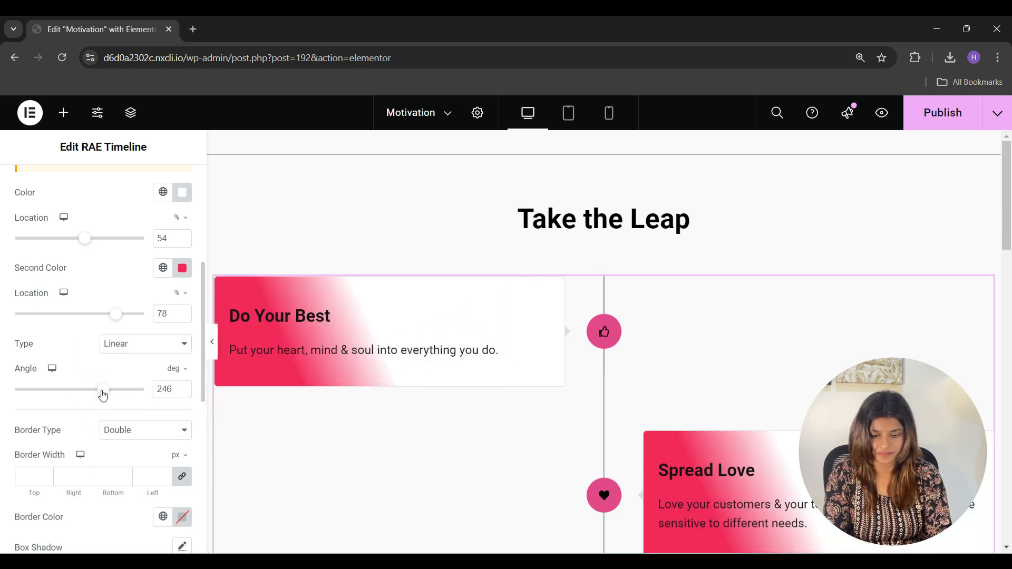
Switch the content box background type to Video and review its link, start time, end time, playback and fallback image options.
scroll(136, 399, up, 3)
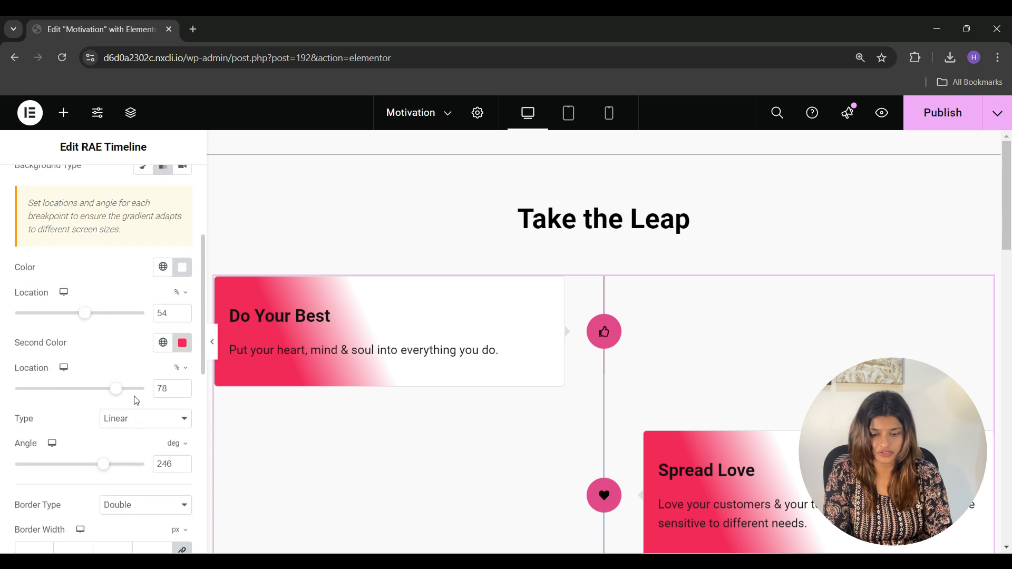
click(182, 229)
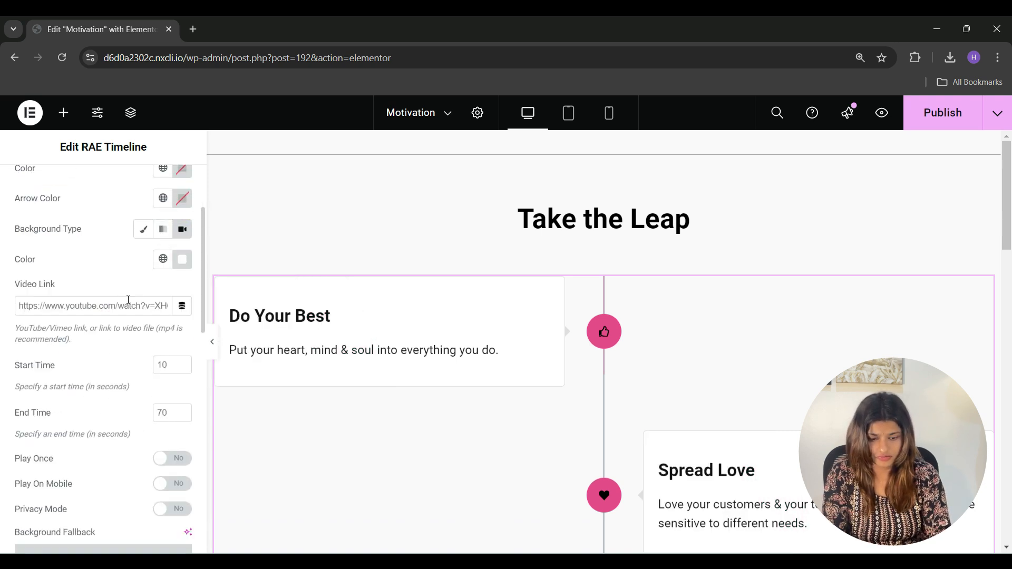
click(118, 306)
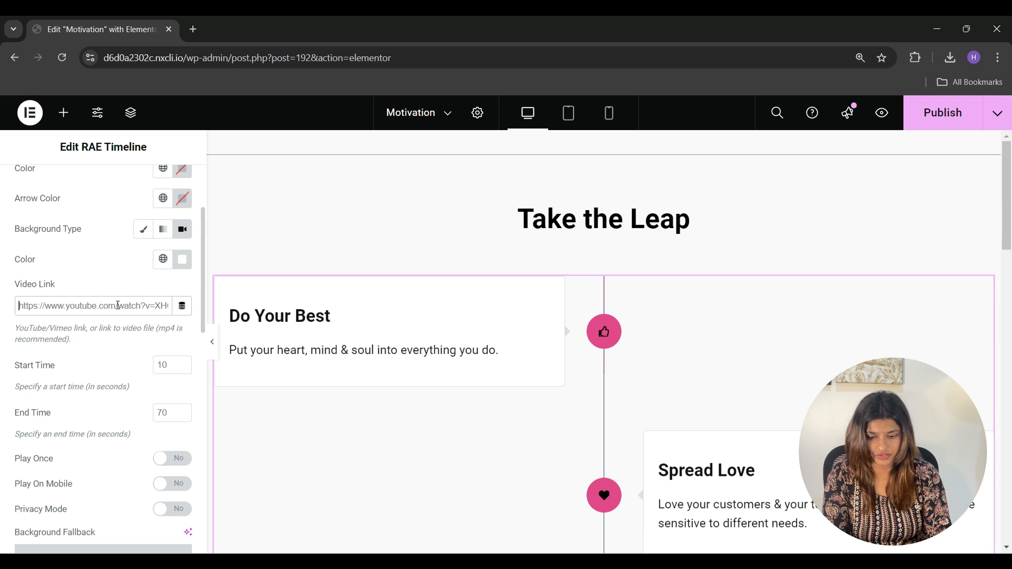
click(169, 363)
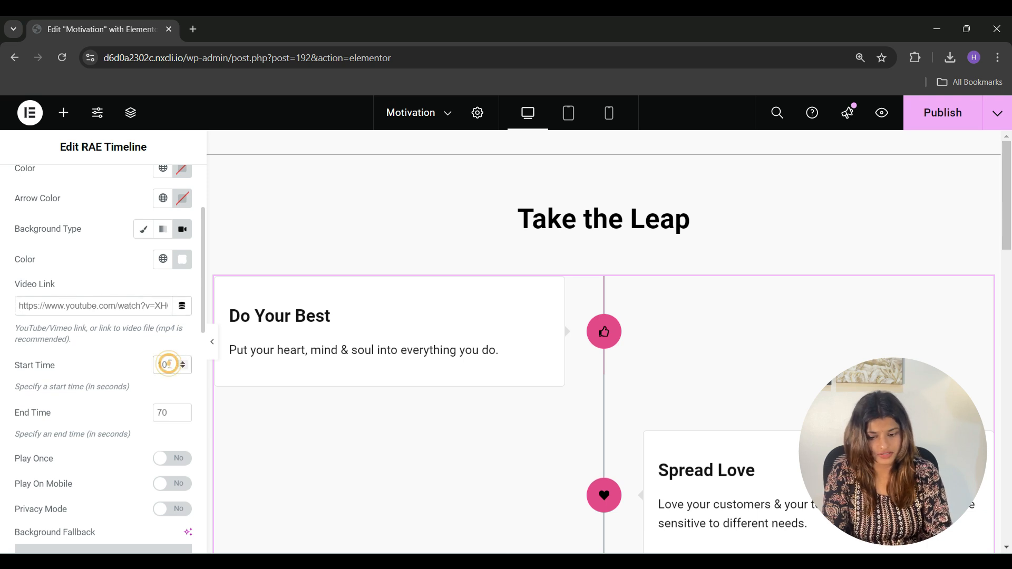
click(172, 412)
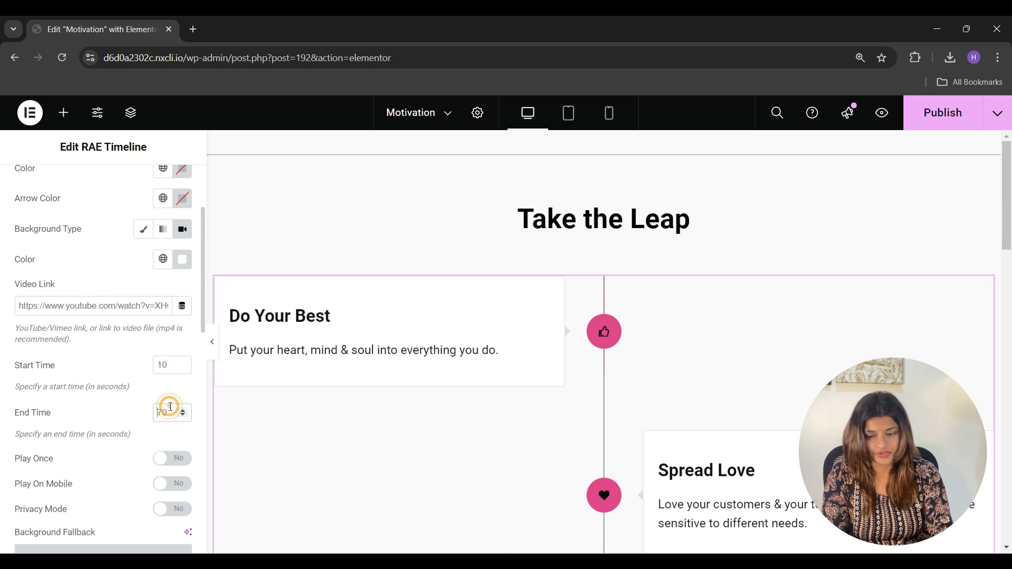
scroll(171, 411, down, 2)
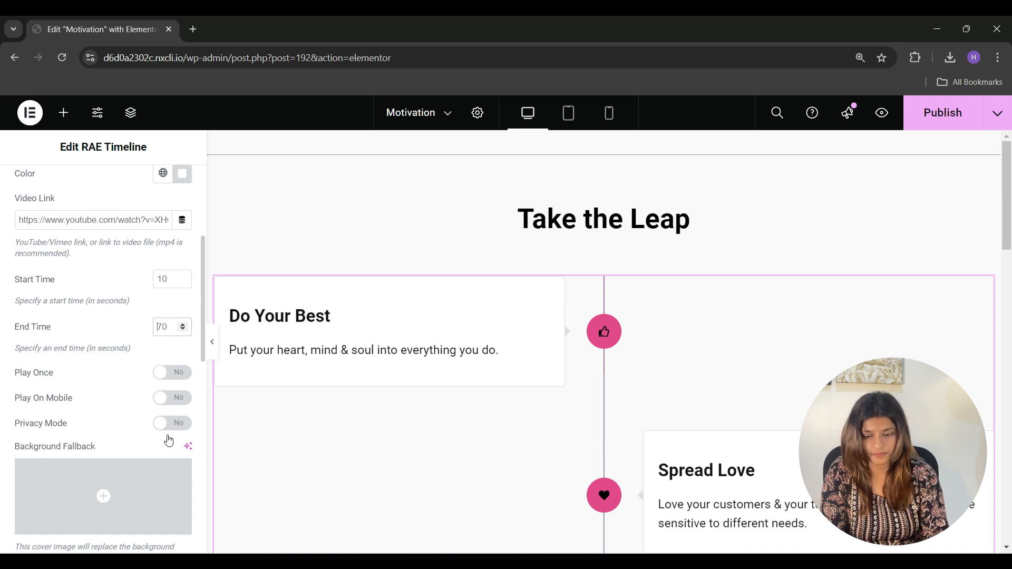
scroll(131, 479, down, 1)
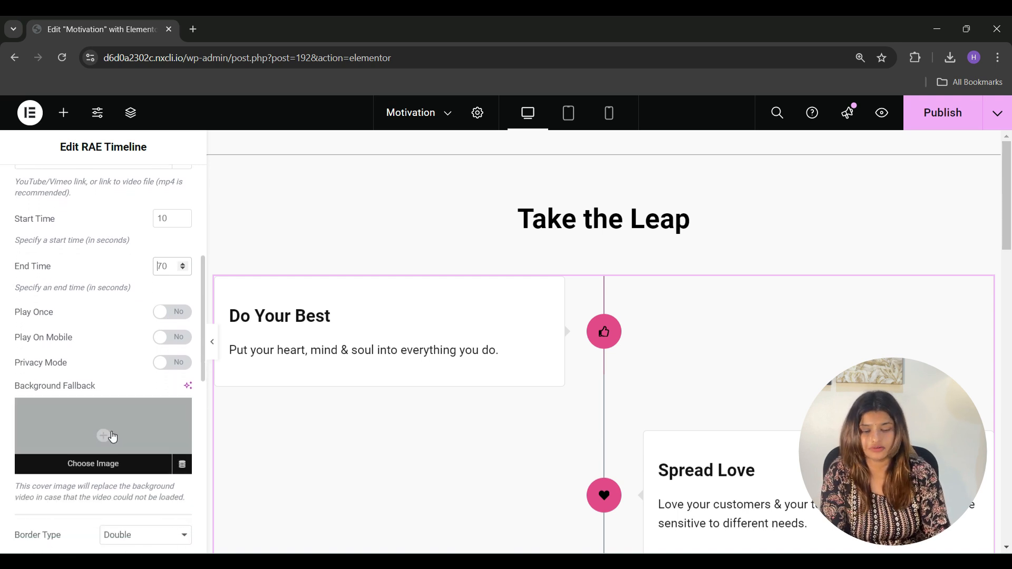
Set the content box border type to Solid, and try a box shadow on the content boxes before resetting it.
scroll(112, 437, down, 4)
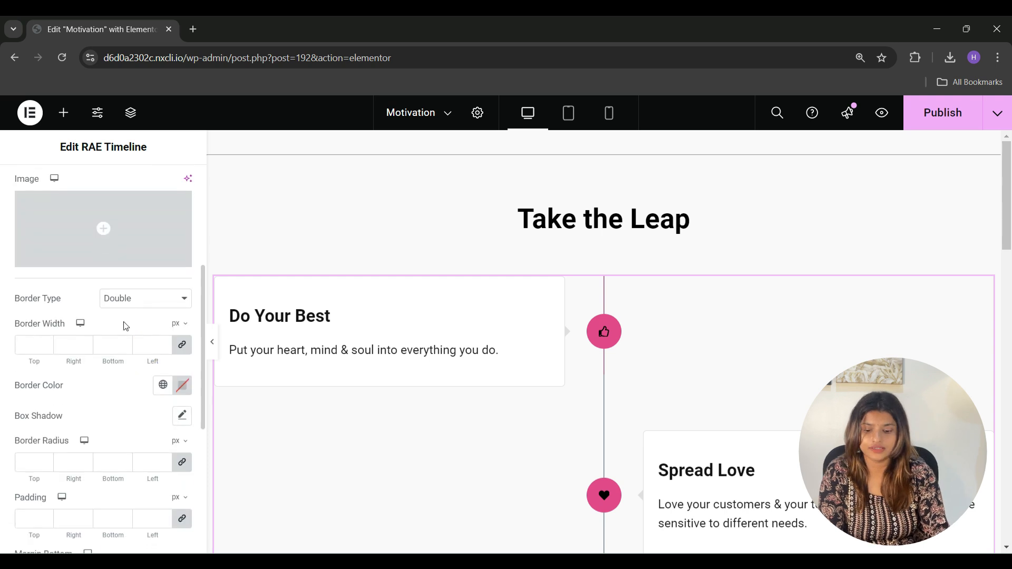
click(129, 298)
click(121, 351)
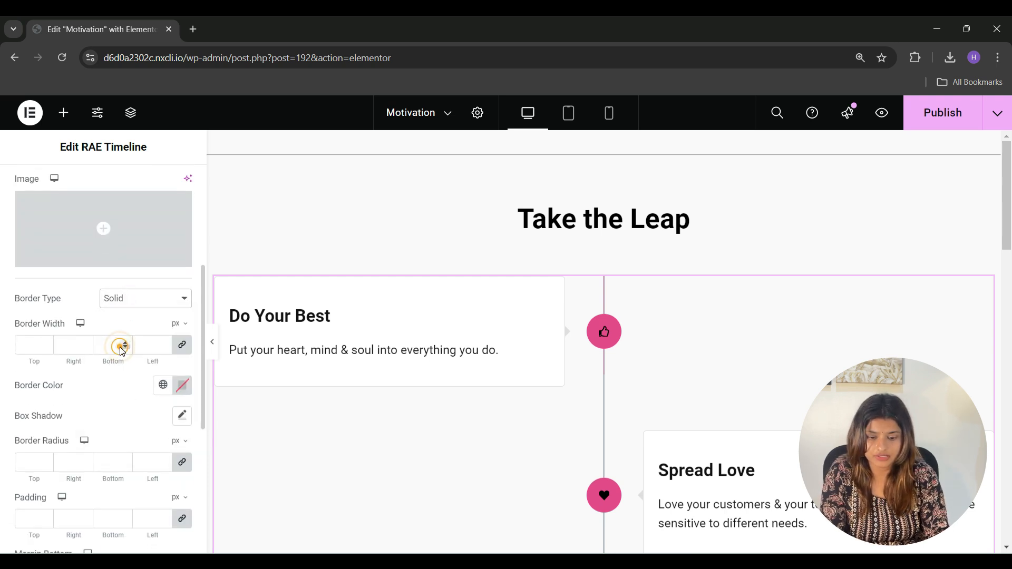
click(32, 350)
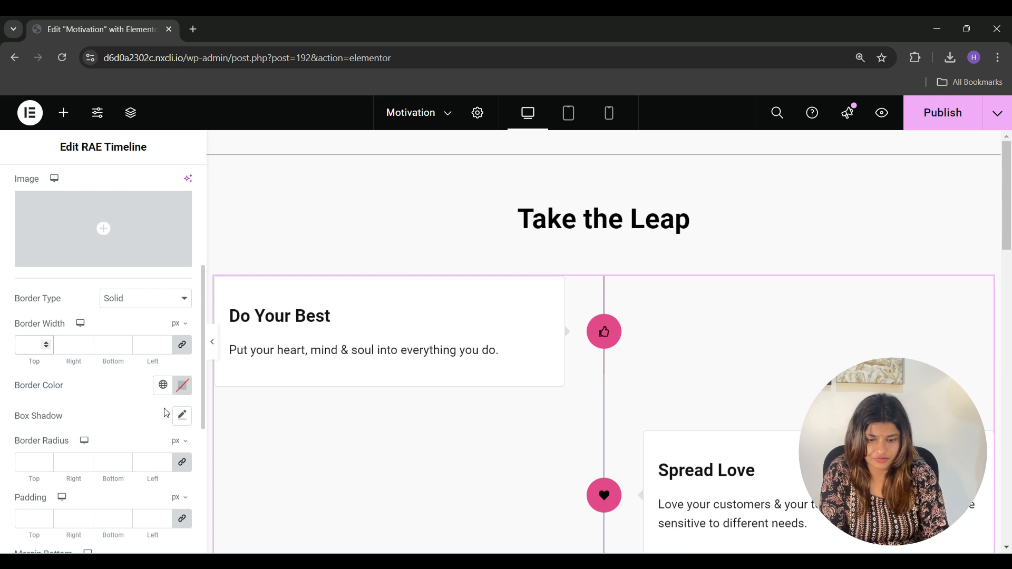
click(182, 416)
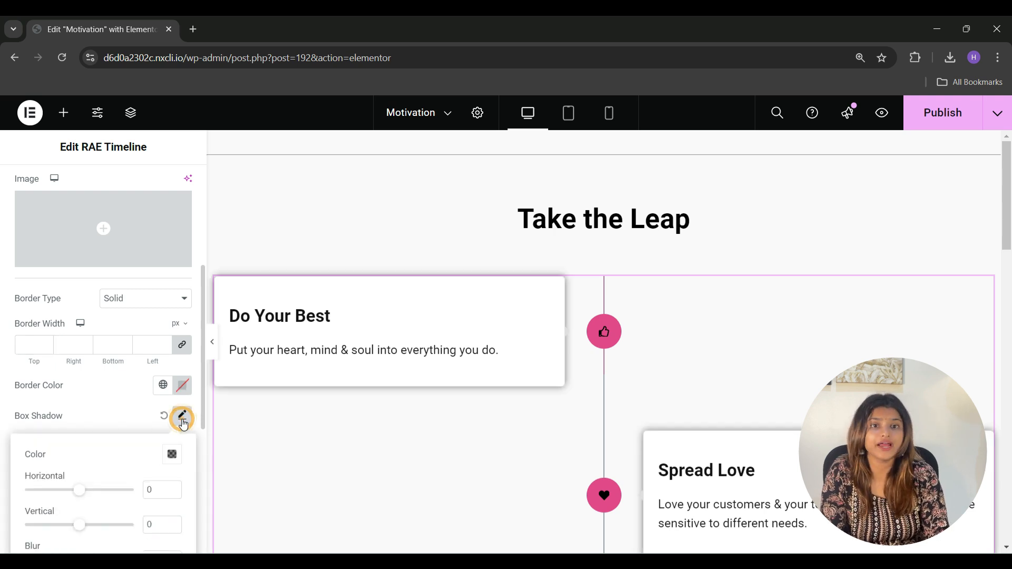
click(164, 415)
Review the content box border radius and padding fields, and set the bottom margin to 67.
scroll(133, 422, down, 2)
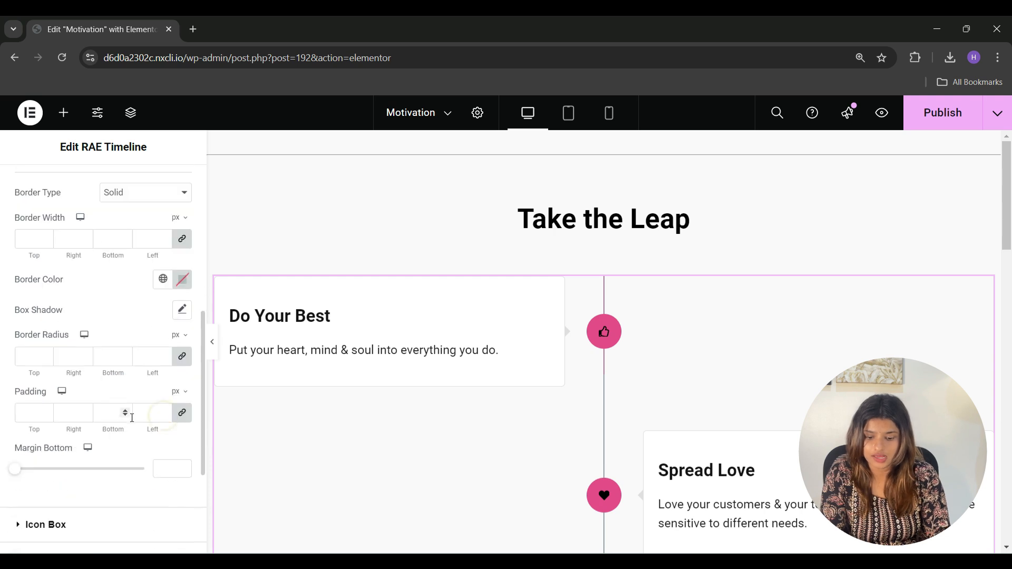
click(30, 354)
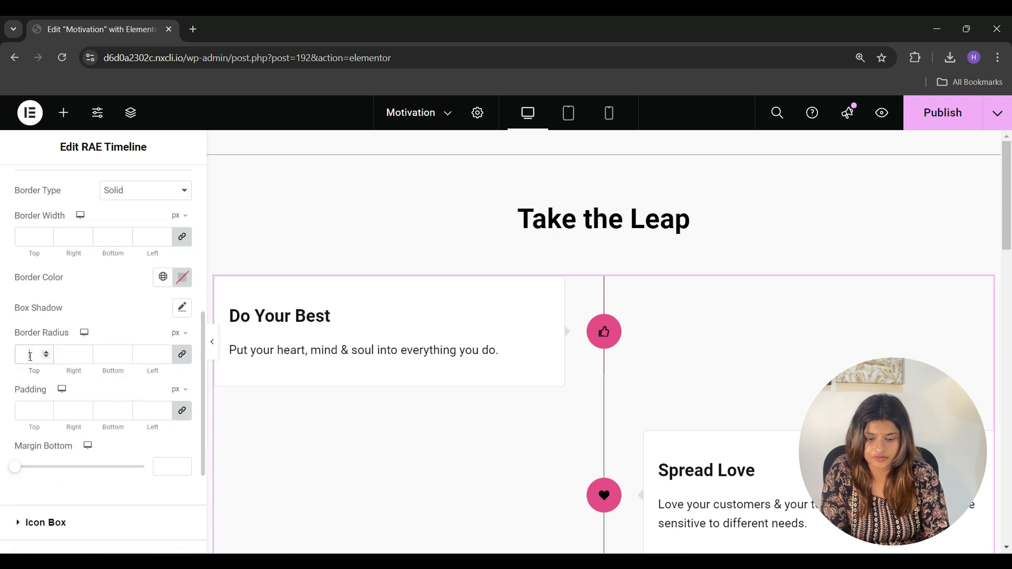
click(23, 408)
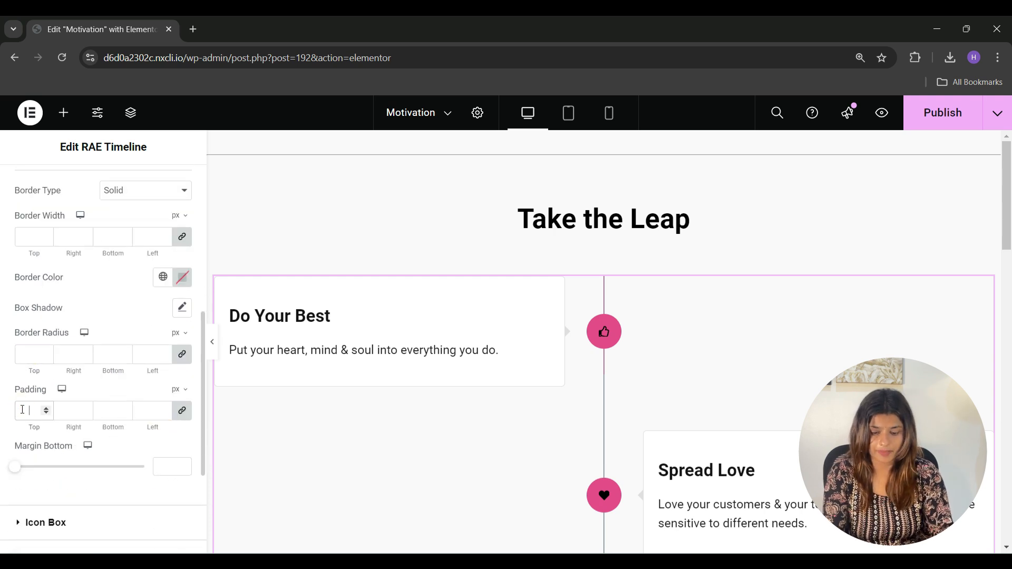
mouse_move(16, 467)
mouse_down()
mouse_move(48, 468)
mouse_move(35, 470)
mouse_up()
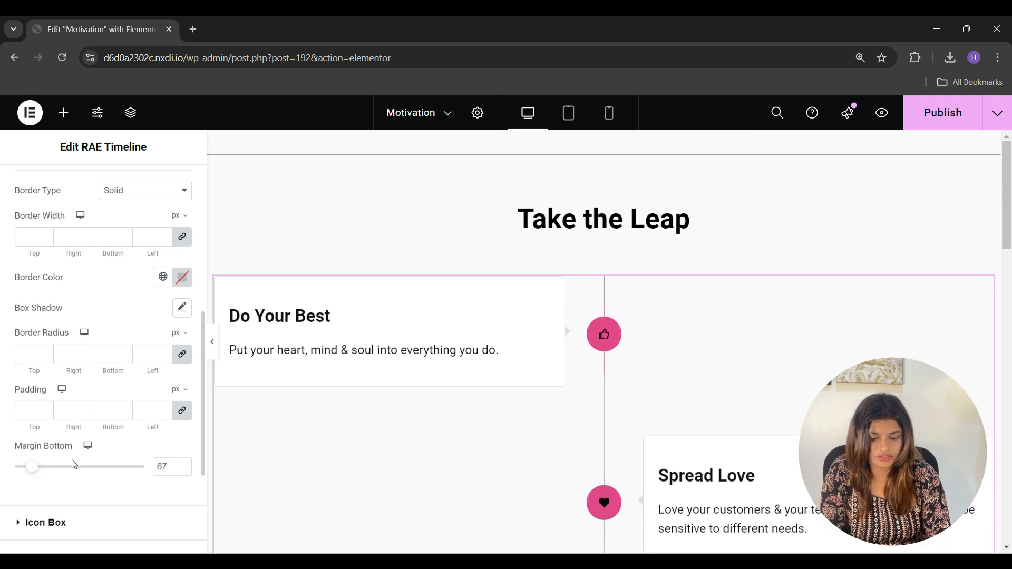
Open the Icon Box style settings and set the icon boxes' width and height to 200.
scroll(74, 464, down, 3)
click(93, 437)
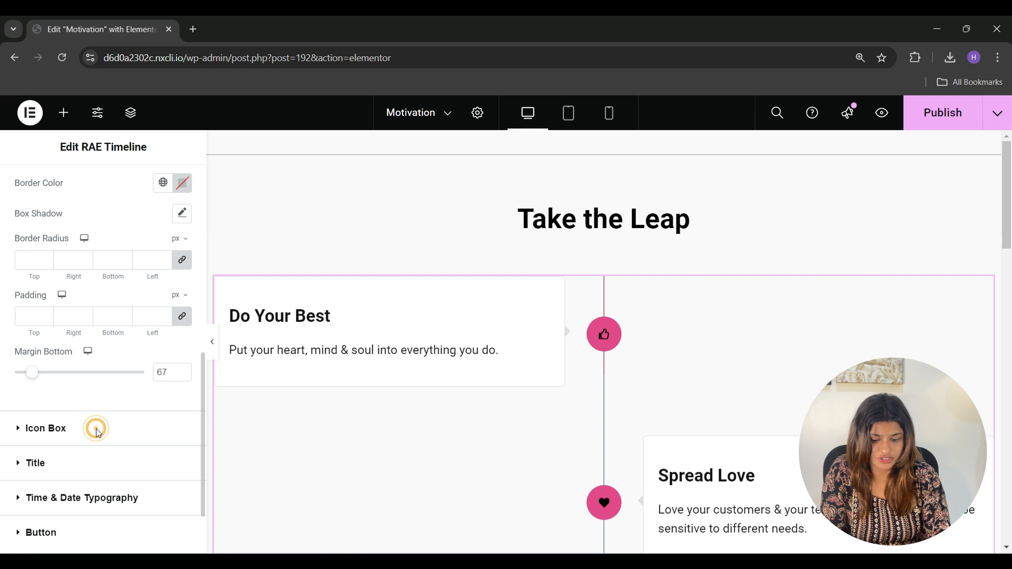
scroll(97, 432, down, 1)
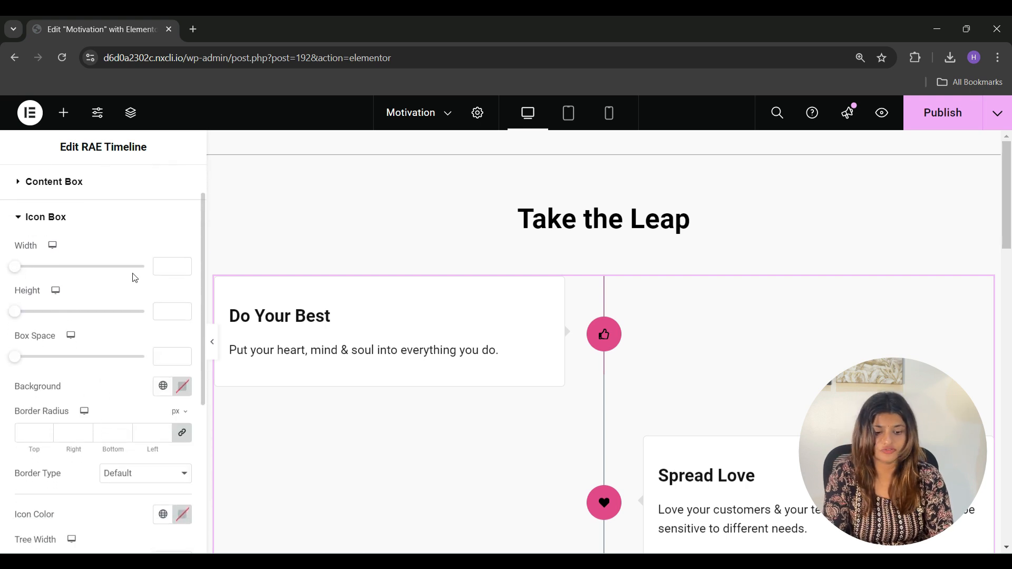
click(166, 266)
text(20)
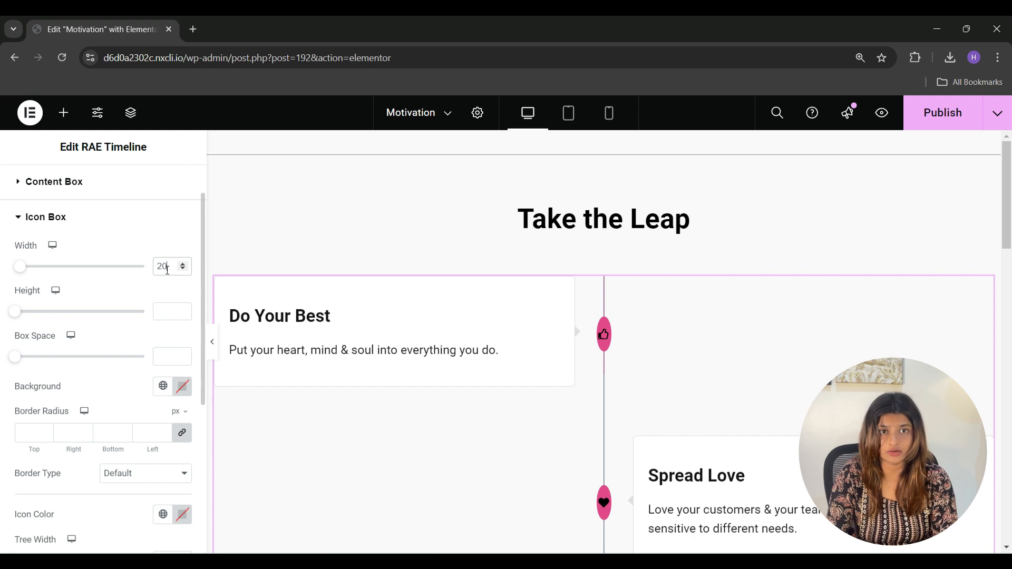
text(0)
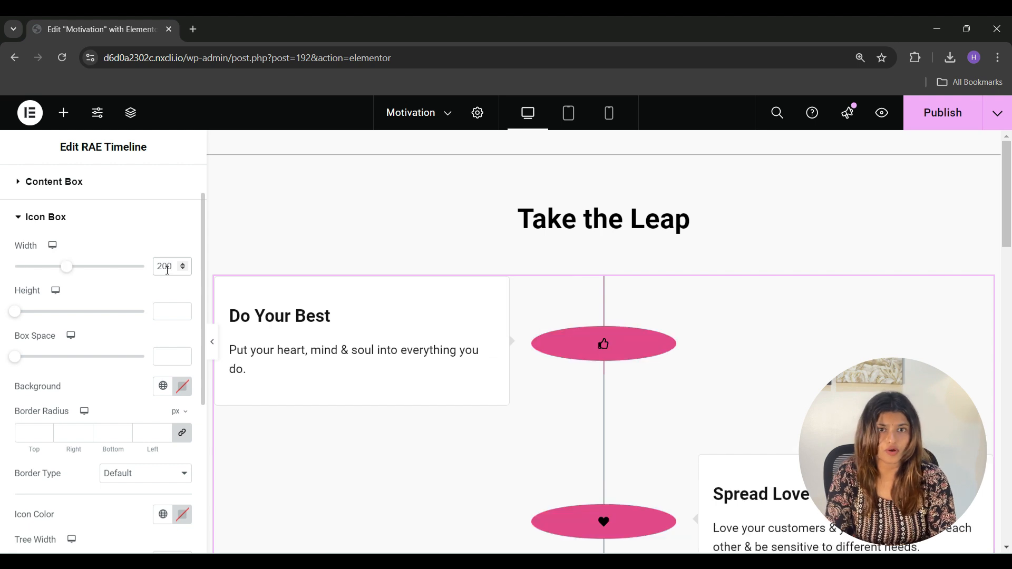
click(163, 307)
text(200)
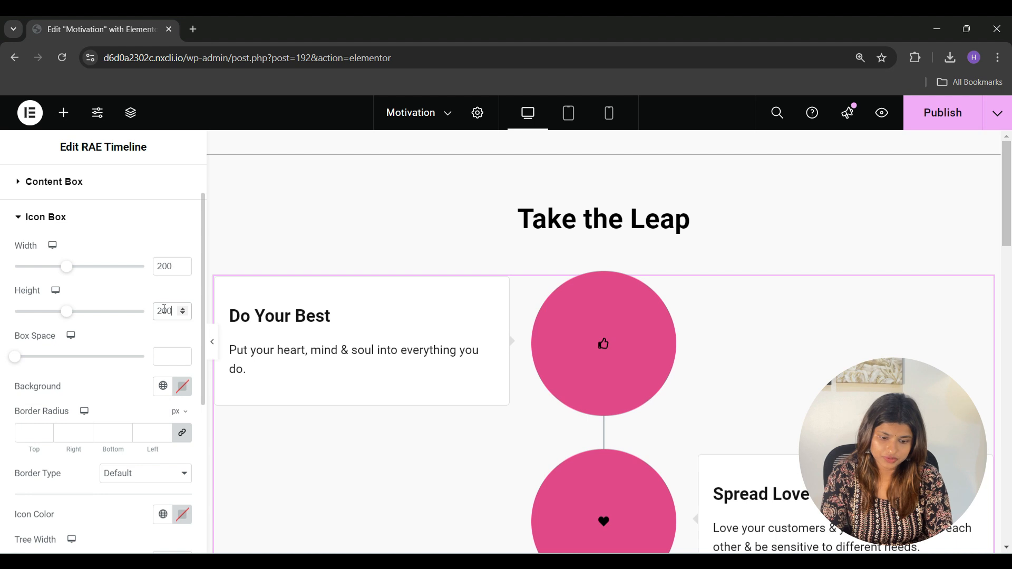
Try an icon box spacing of 200 and reduce it to 20.
click(165, 353)
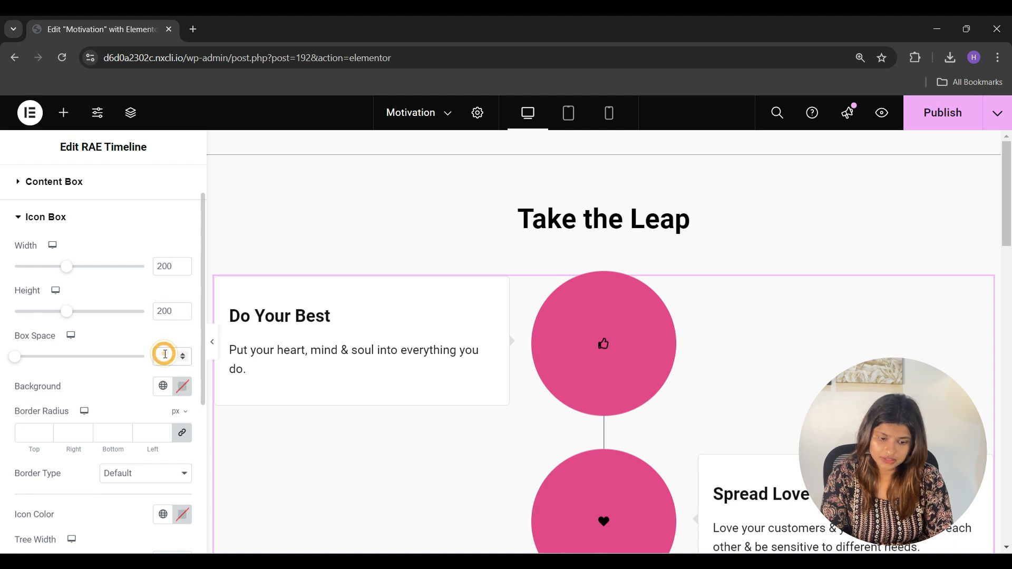
text(200)
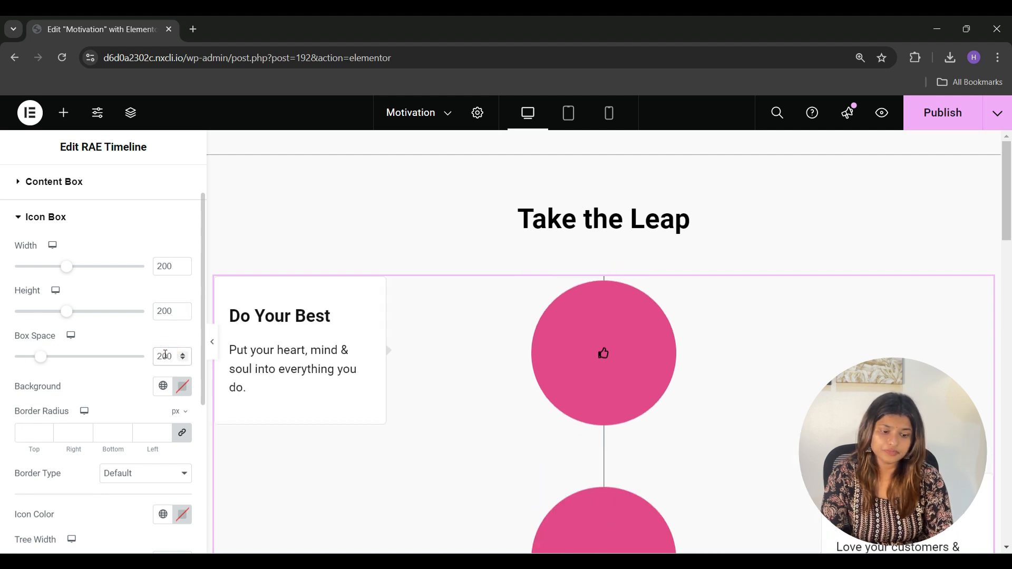
key(BackSpace)
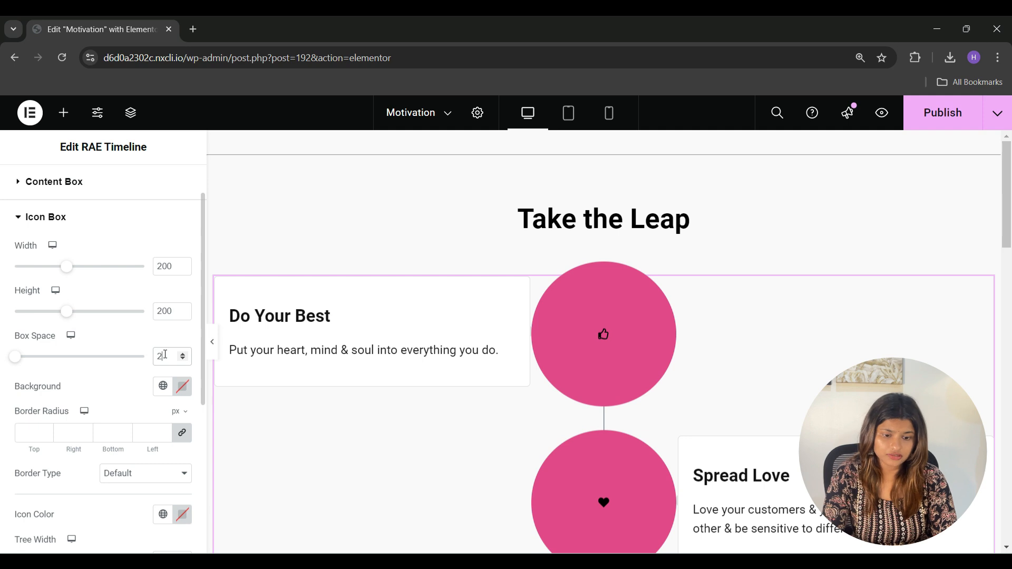
text(0)
Set the icon boxes' width and height to 100.
double_click(161, 266)
text(100)
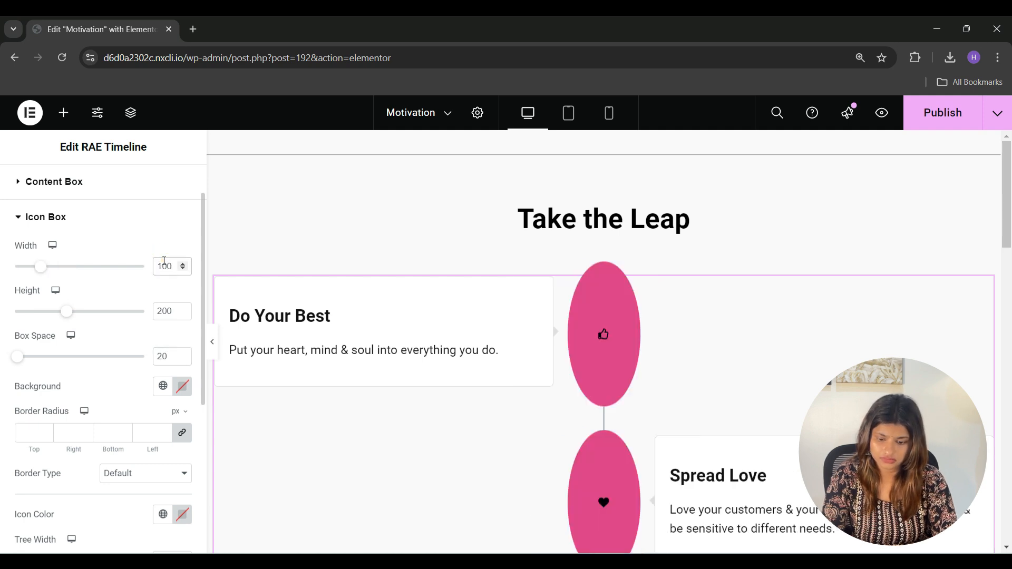
double_click(162, 311)
text(100)
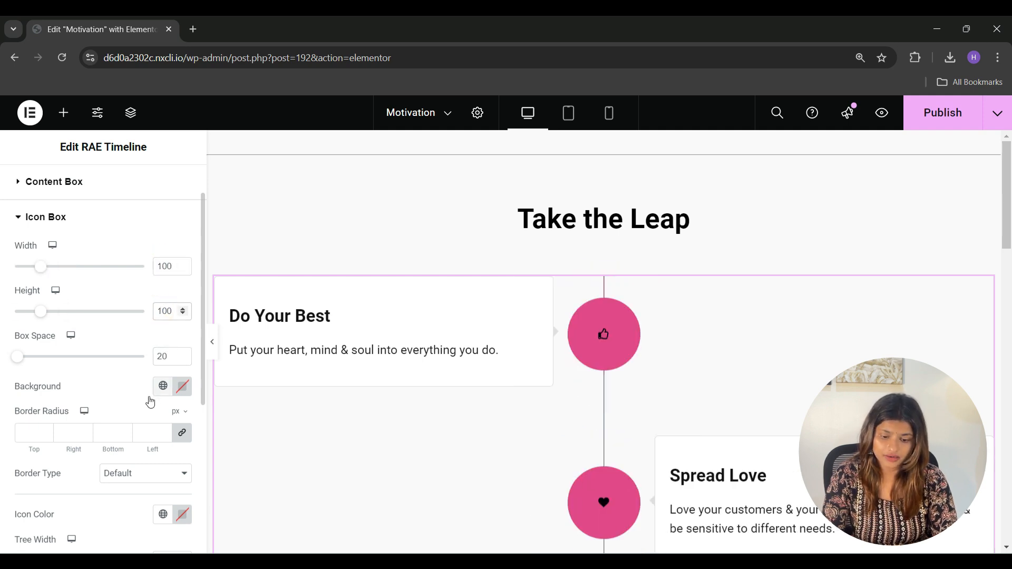
Review the icon box border radius and border type options, and set the timeline's icon color to white.
scroll(109, 394, down, 2)
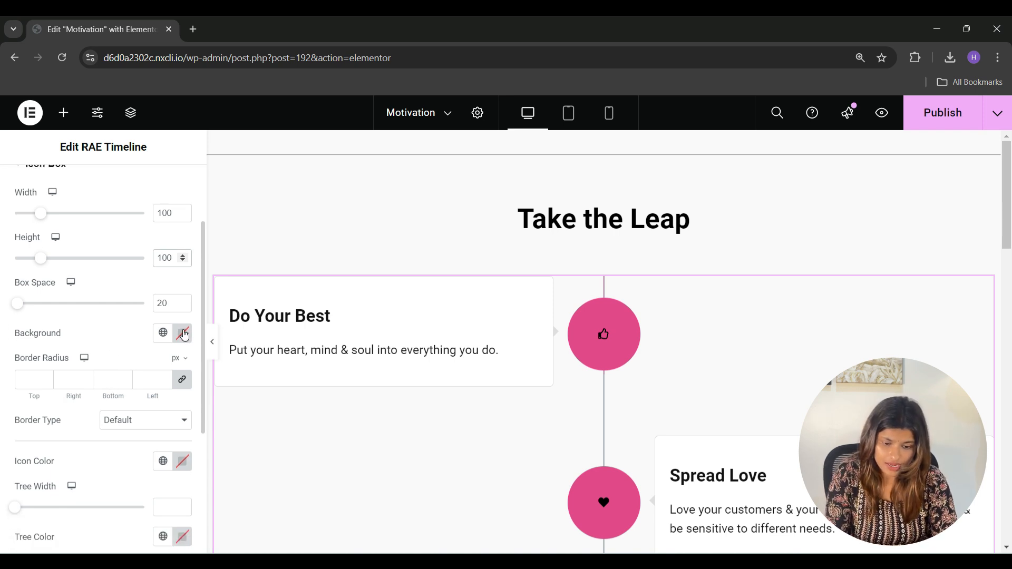
click(22, 383)
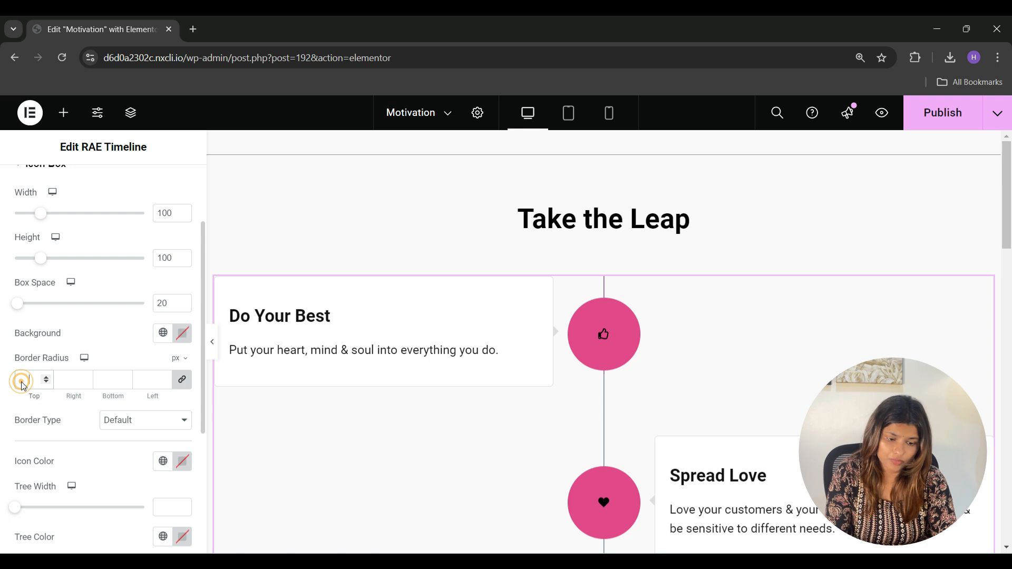
scroll(22, 384, down, 3)
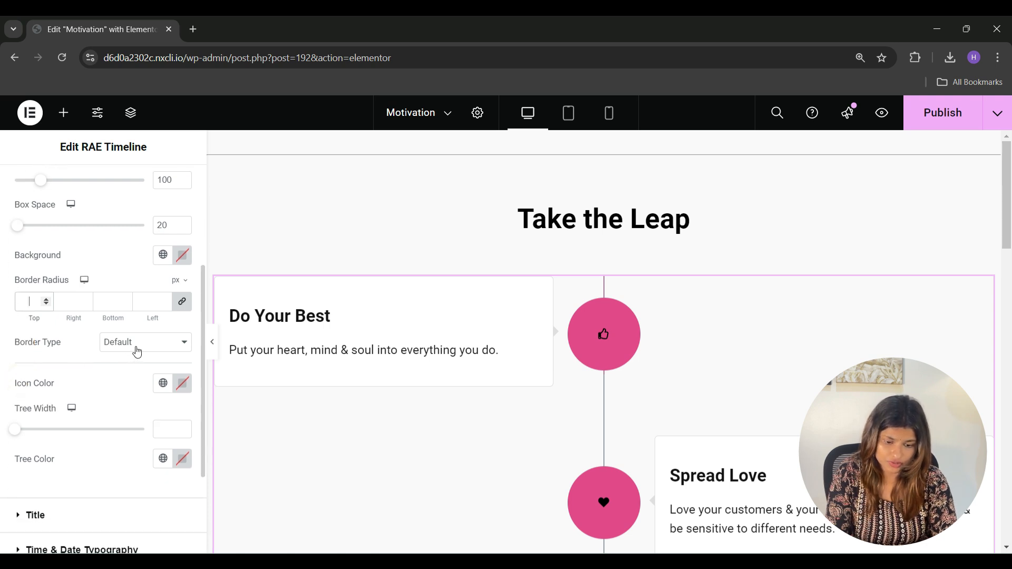
click(137, 352)
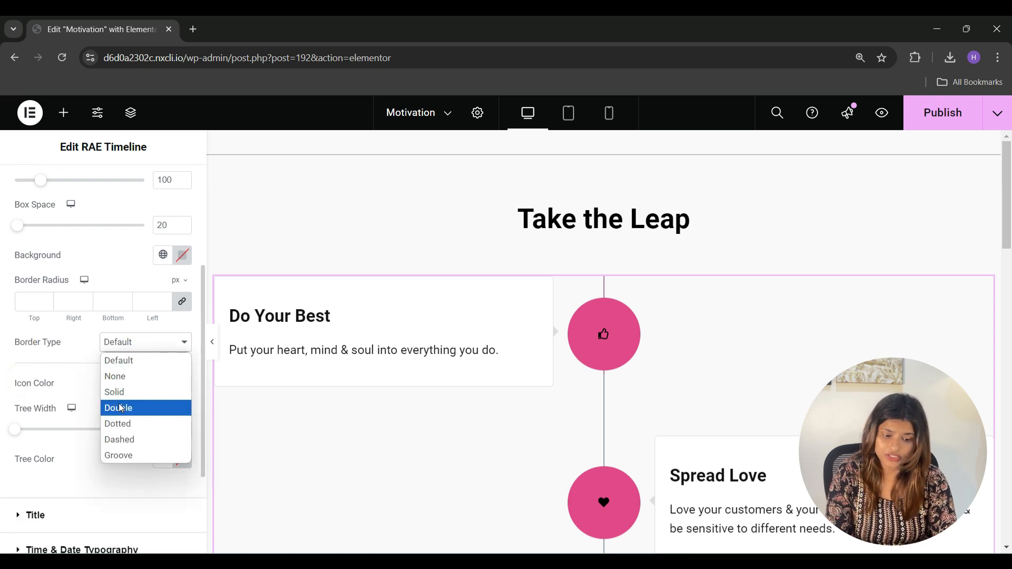
click(78, 386)
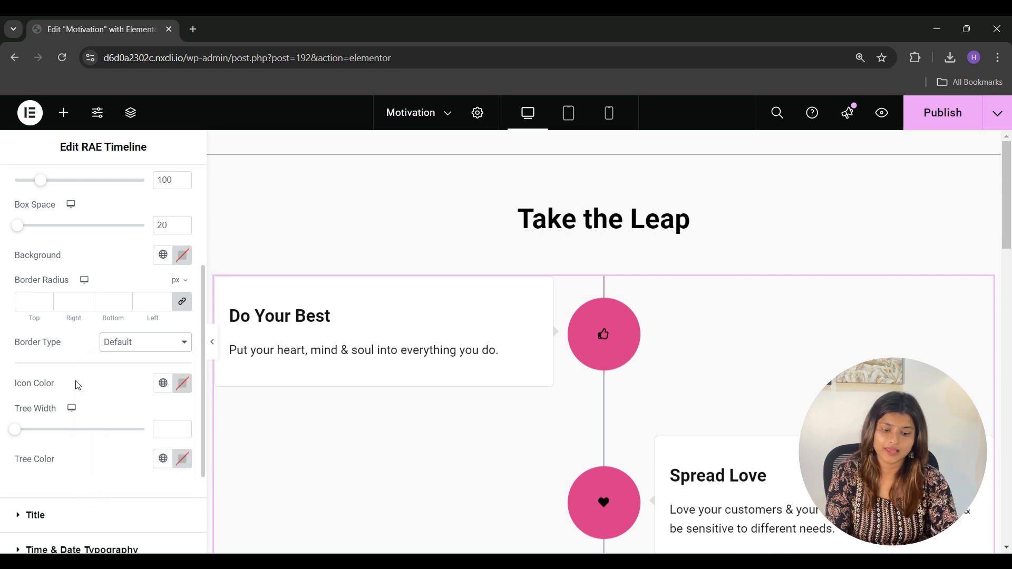
click(183, 384)
drag(185, 307, 81, 178)
click(112, 381)
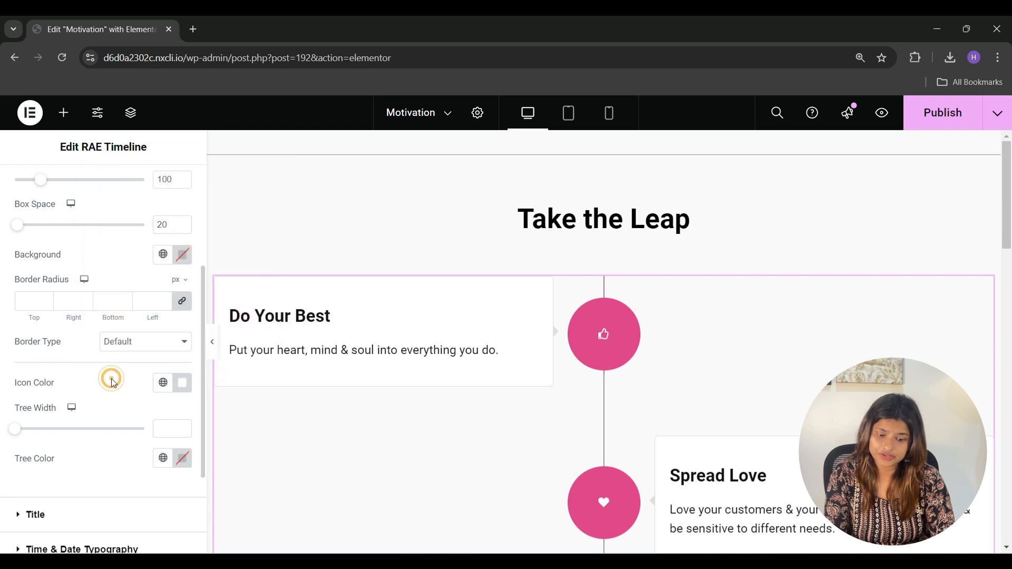
Set the timeline's tree width to 2.
scroll(112, 378, down, 2)
mouse_move(18, 331)
mouse_down()
mouse_move(61, 330)
mouse_move(31, 334)
mouse_up()
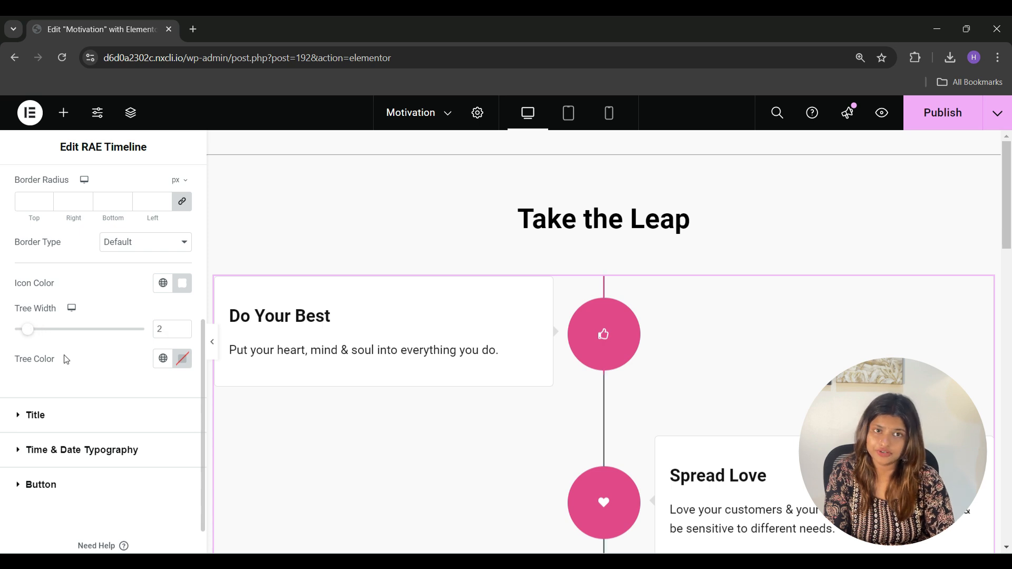
Review the timeline's title typography, color and margin options, and the date typography, color and margin options.
scroll(83, 378, down, 1)
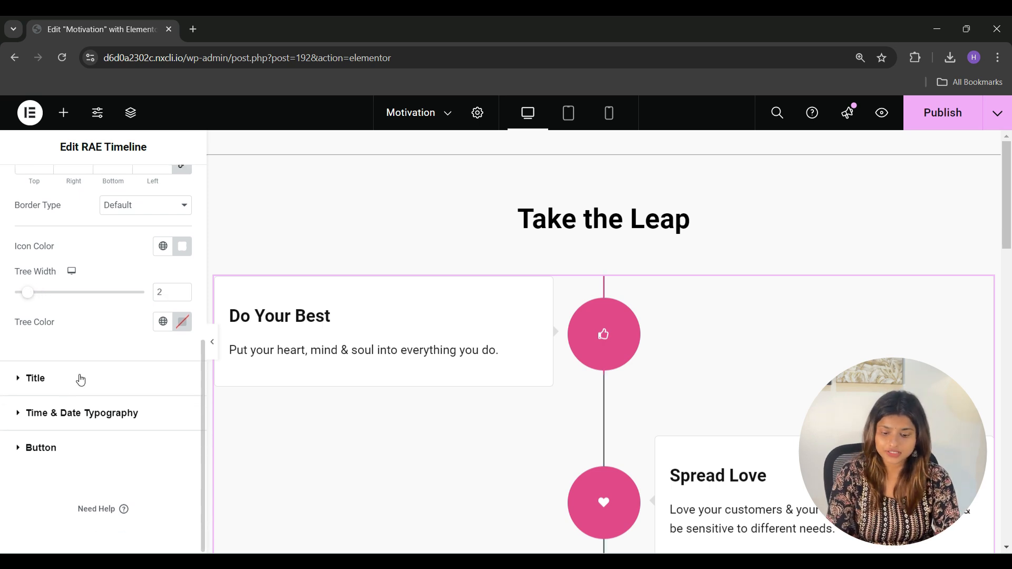
click(66, 379)
scroll(68, 378, down, 1)
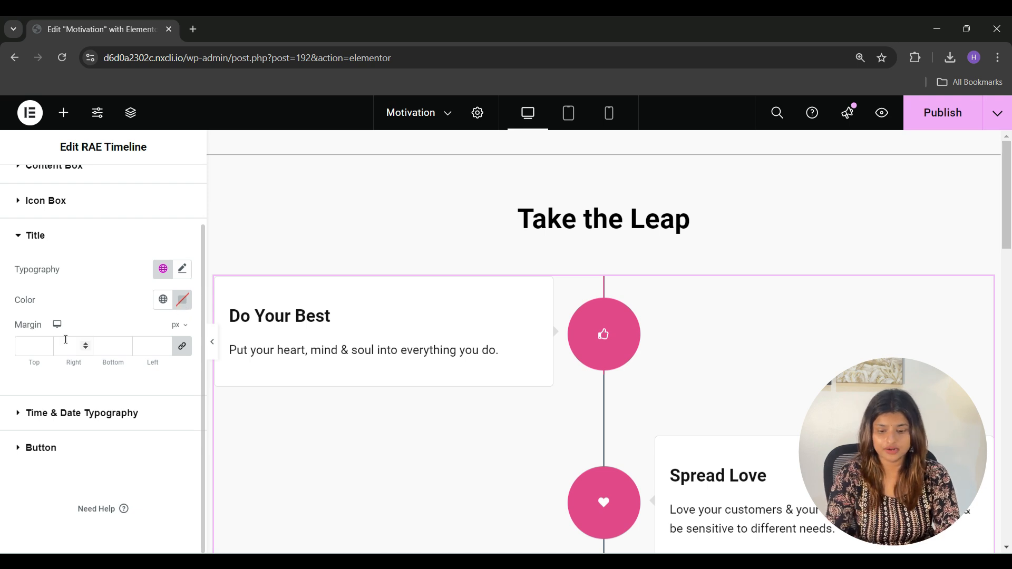
click(35, 352)
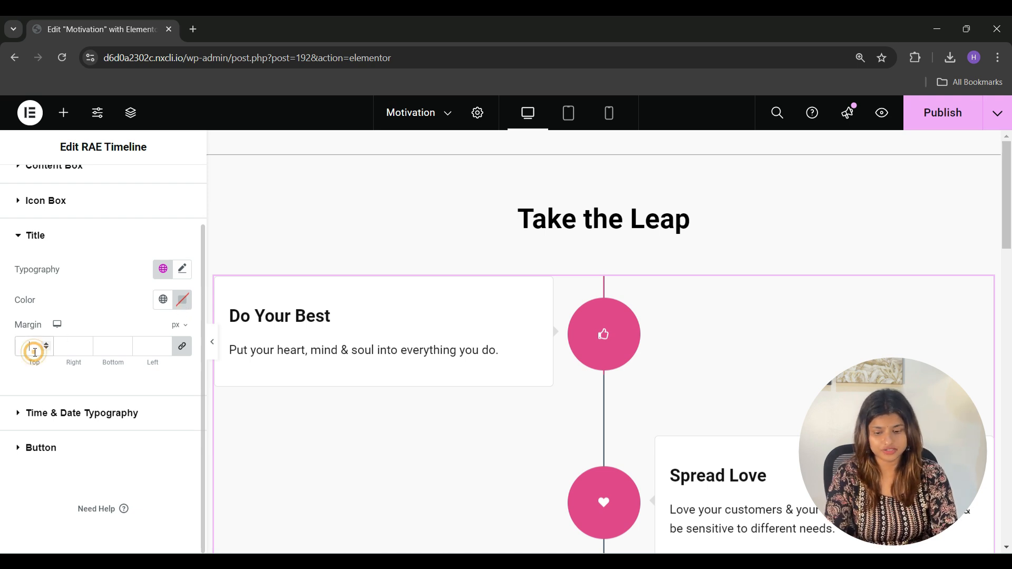
click(90, 418)
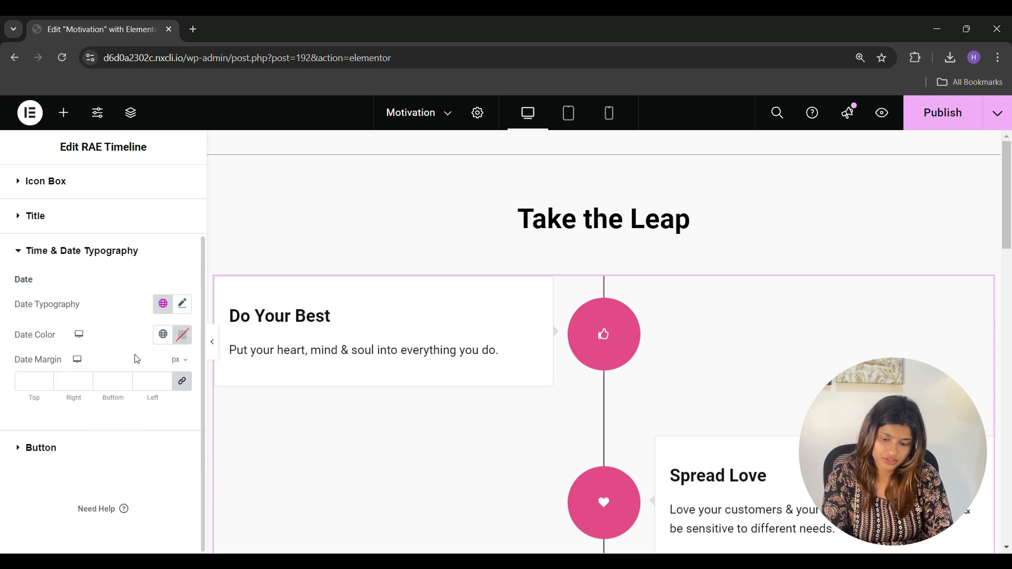
Review the timeline button's typography, color, background, padding and margin options, including the hover state.
click(45, 455)
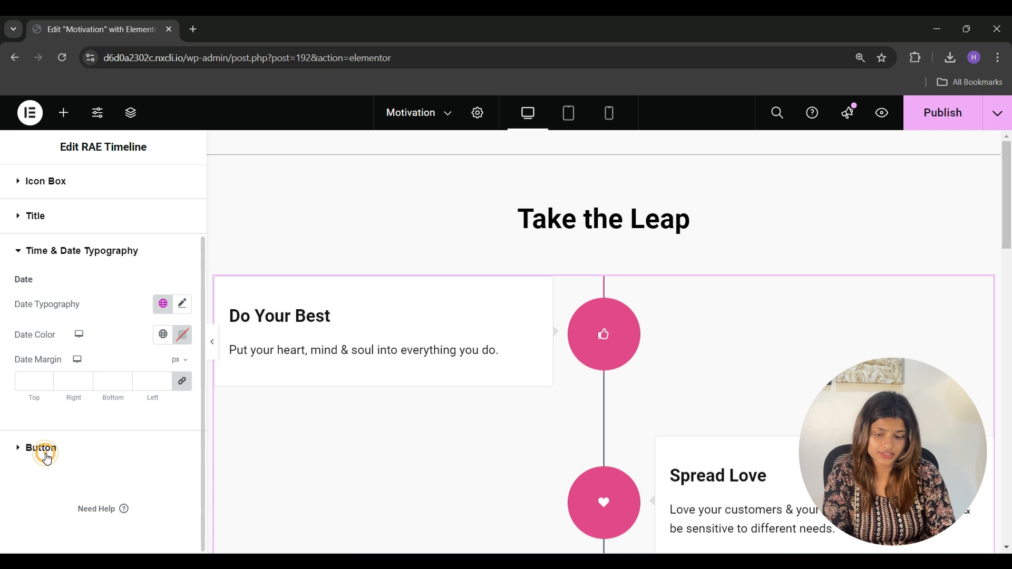
scroll(97, 463, down, 1)
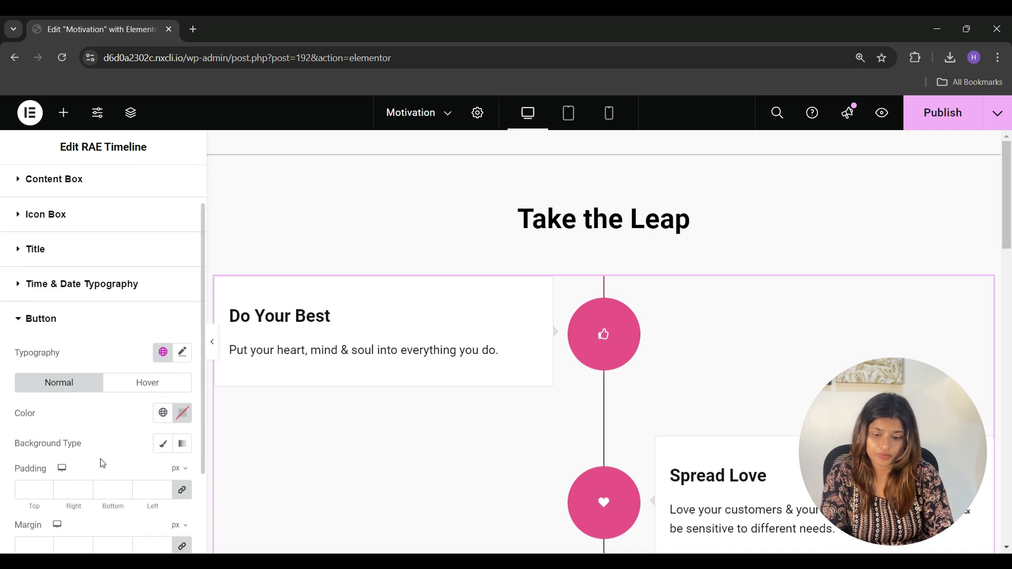
scroll(122, 437, down, 1)
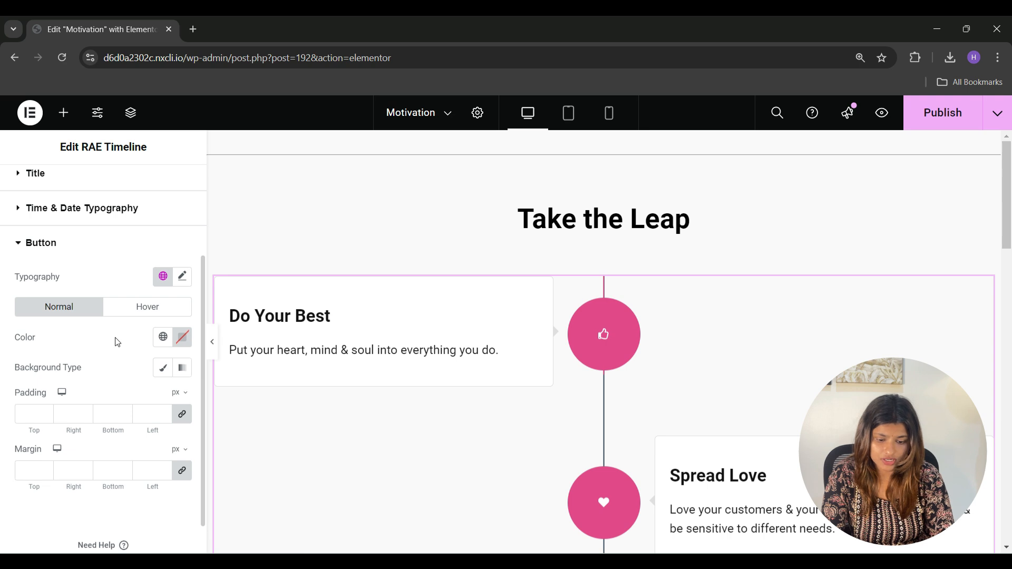
scroll(117, 342, down, 1)
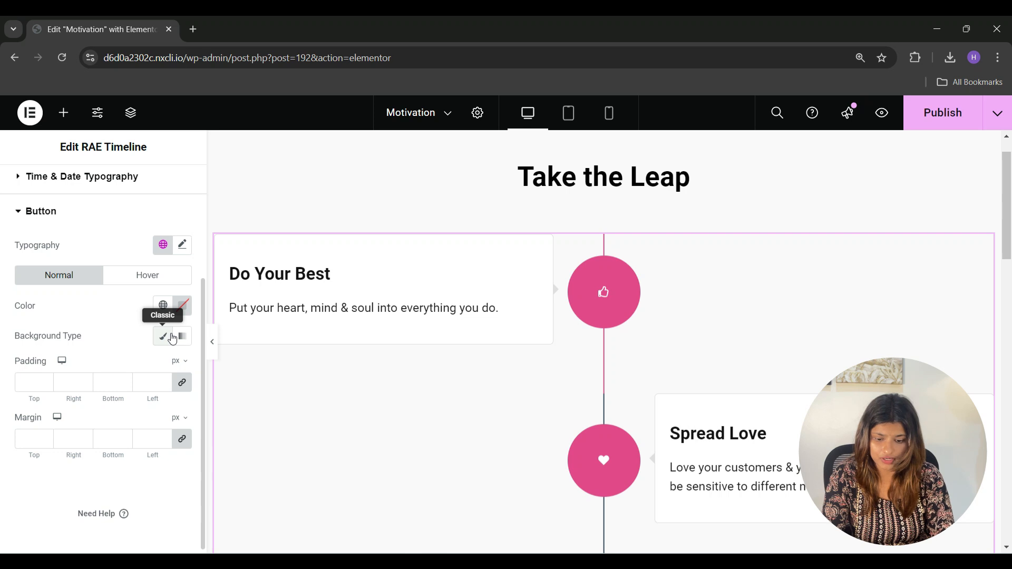
click(19, 383)
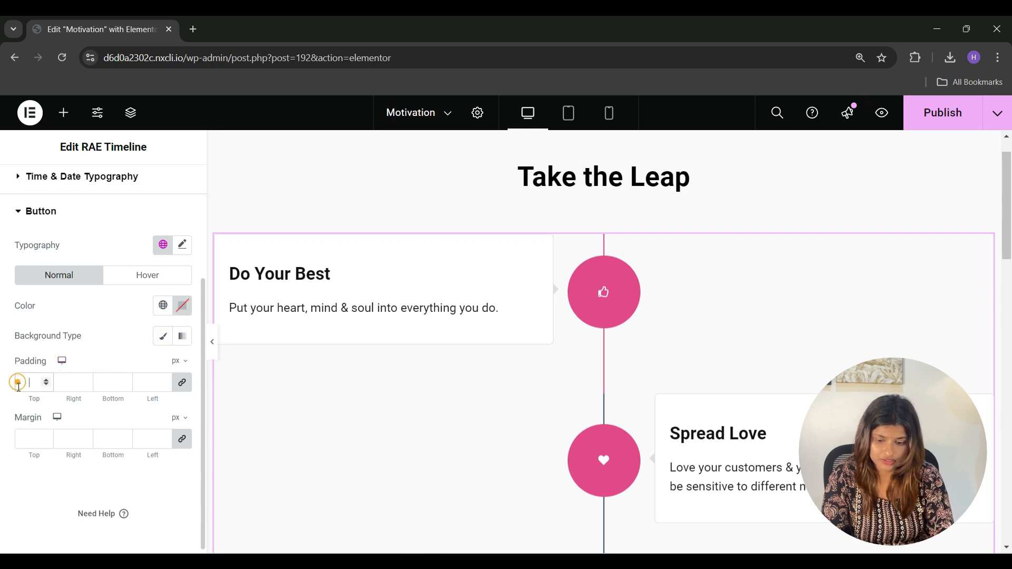
click(27, 435)
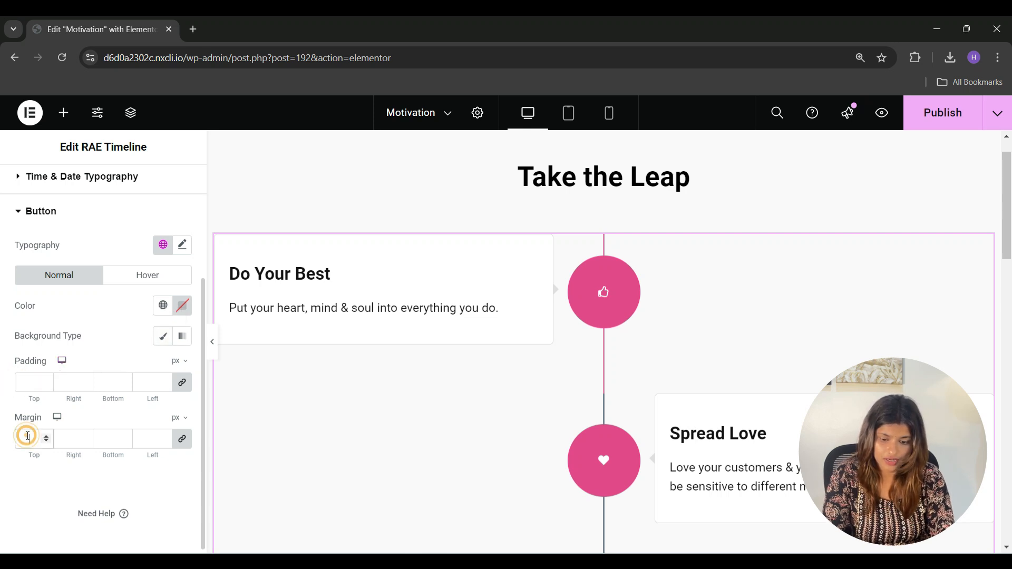
click(143, 278)
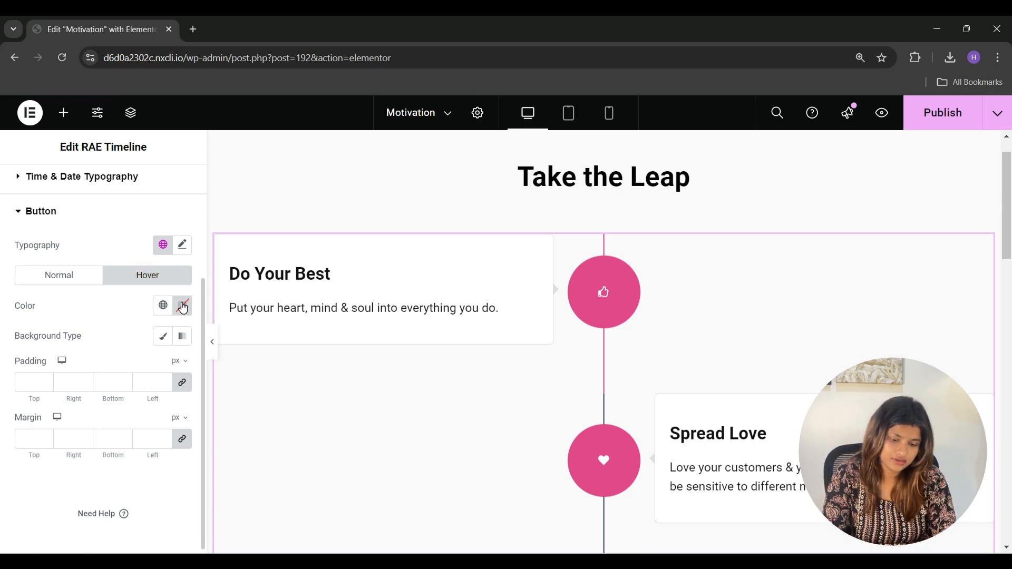
Look over the remaining timeline cards and publish the Motivation page.
scroll(286, 302, down, 5)
click(286, 302)
click(926, 128)
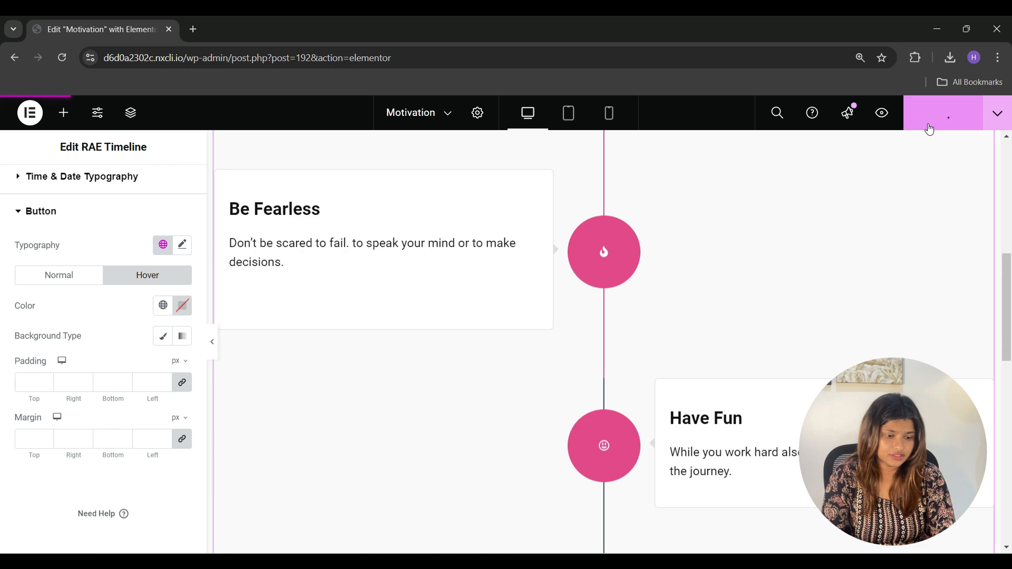